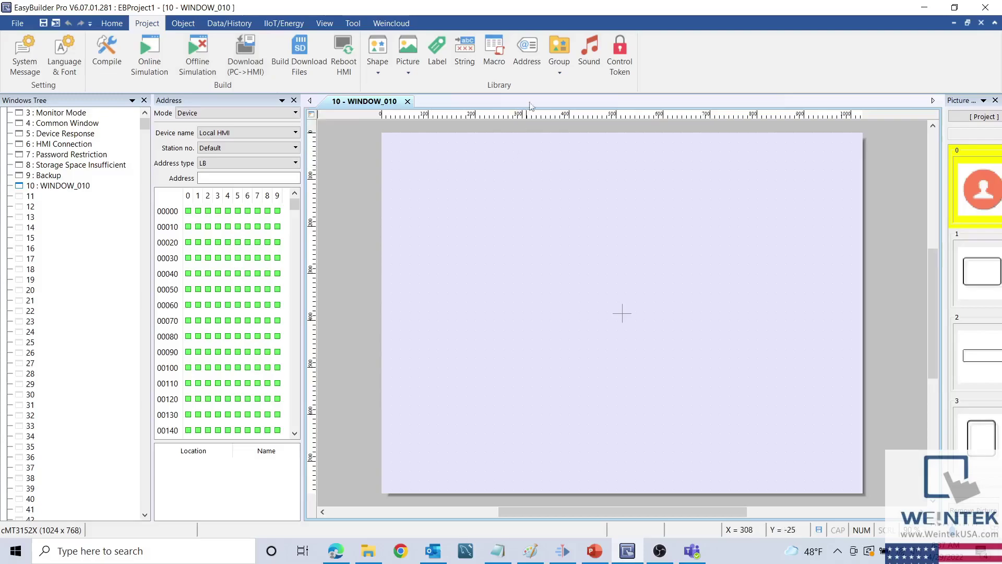
Open the Address Tag Library and view the system tags grouped by classification
{"action": "left_click", "coordinate": [528, 60]}
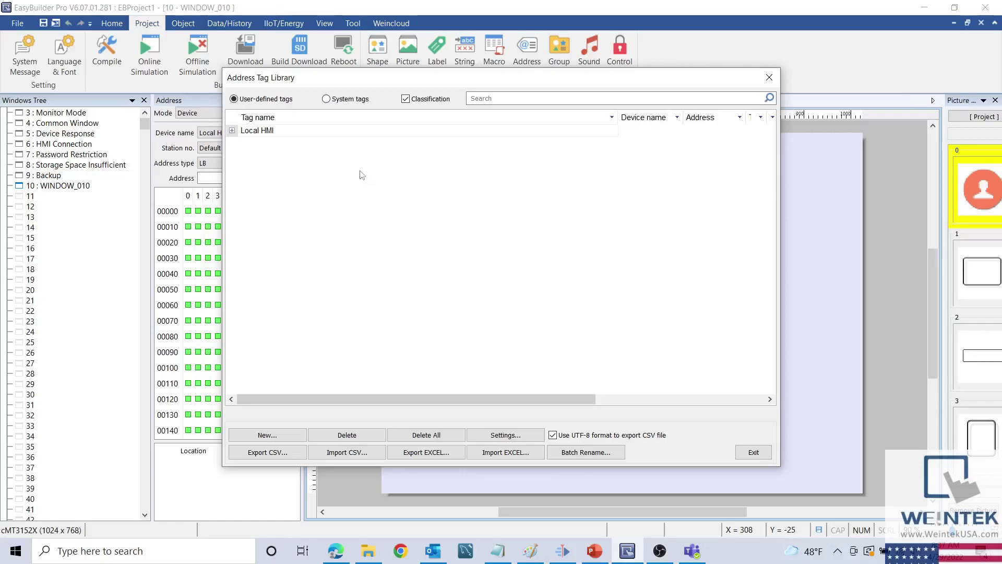
{"action": "left_click", "coordinate": [326, 99]}
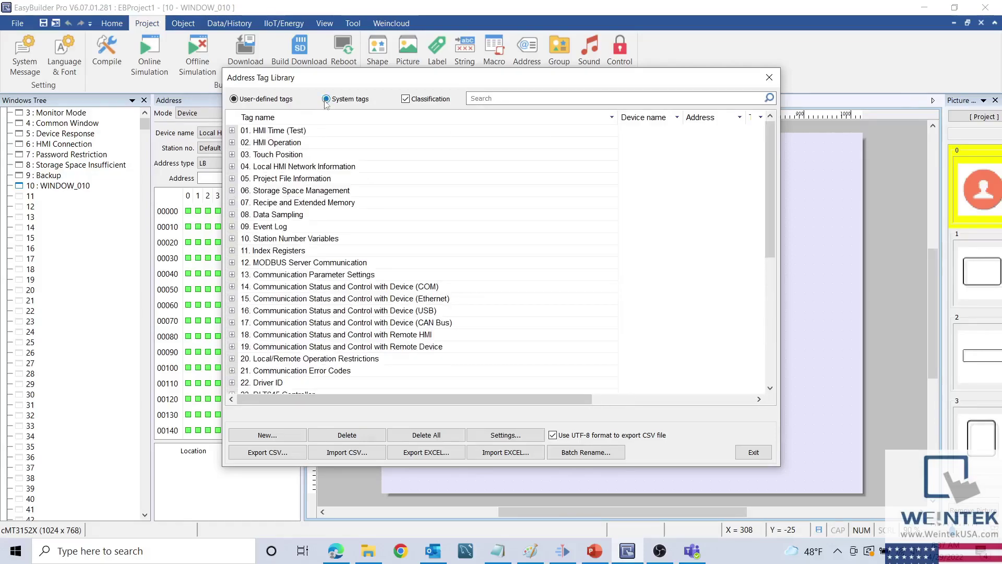
{"action": "left_click", "coordinate": [405, 99]}
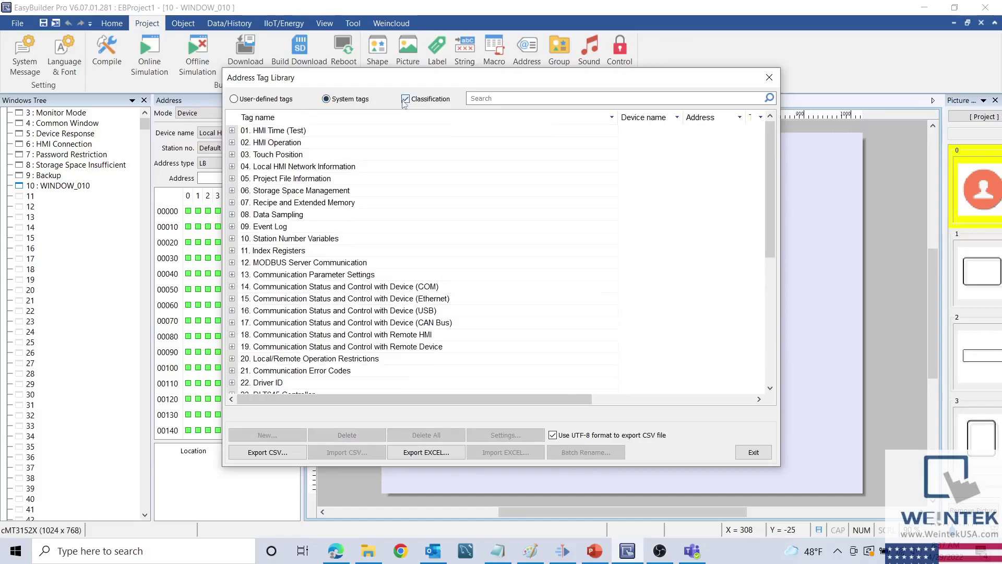
{"action": "left_click", "coordinate": [405, 99]}
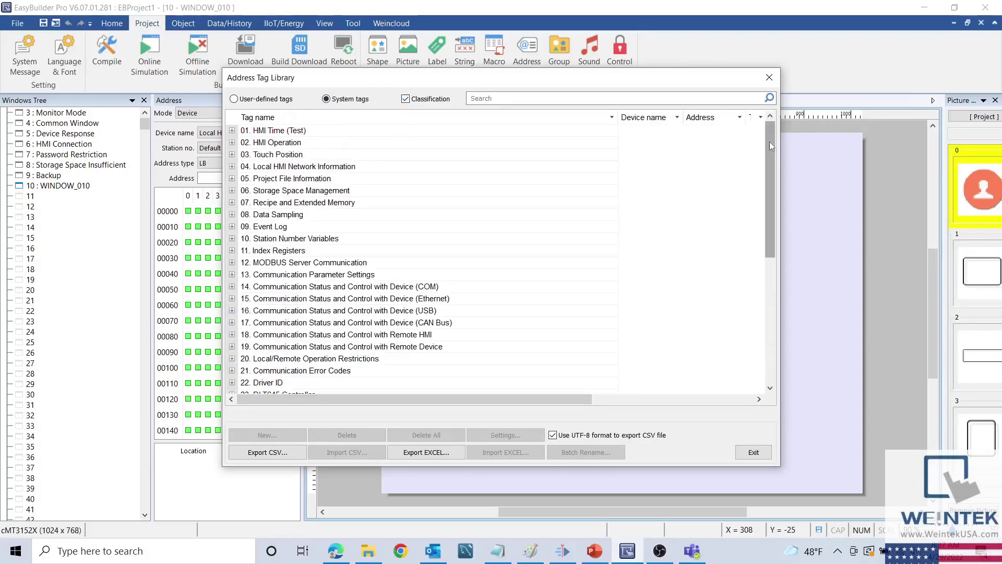
{"action": "mouse_move", "coordinate": [769, 142]}
{"action": "left_mouse_down"}
{"action": "mouse_move", "coordinate": [775, 246]}
{"action": "mouse_move", "coordinate": [762, 275]}
{"action": "mouse_move", "coordinate": [770, 144]}
{"action": "left_mouse_up"}
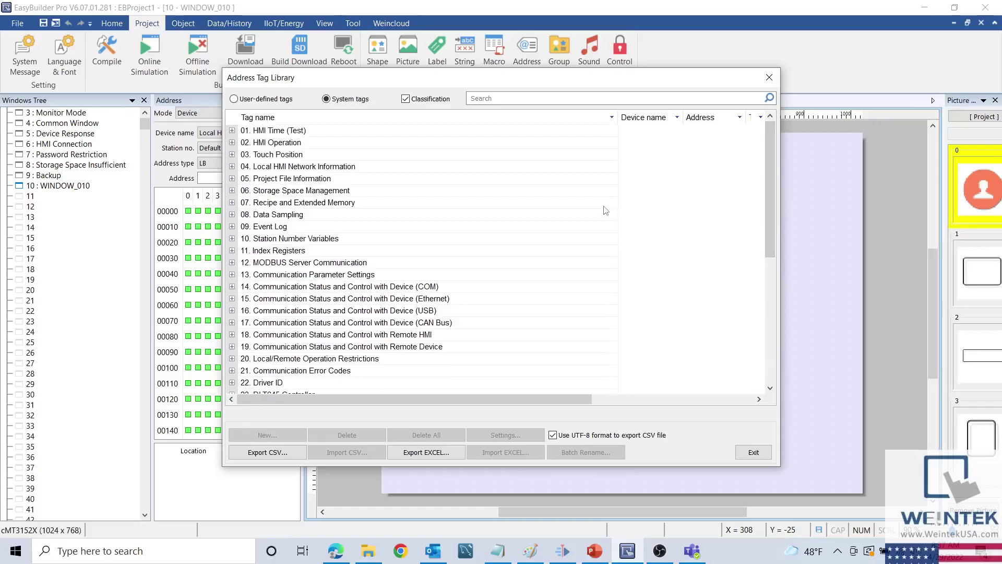
Search the system tags for "easy", expand the EasyAccess 2.0 category, and clear the search
{"action": "left_click", "coordinate": [526, 97]}
{"action": "type", "text": "ea"}
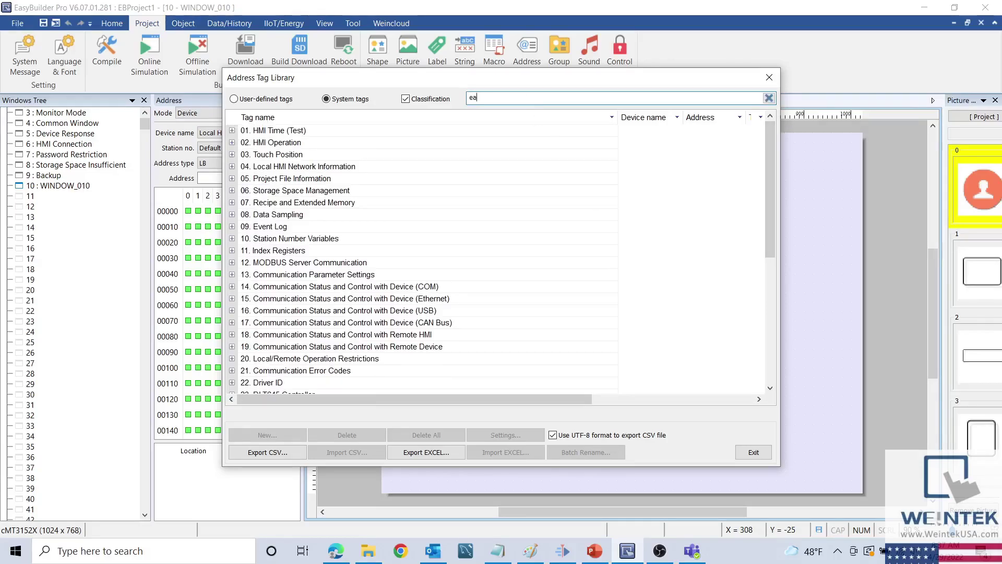
{"action": "type", "text": "sy"}
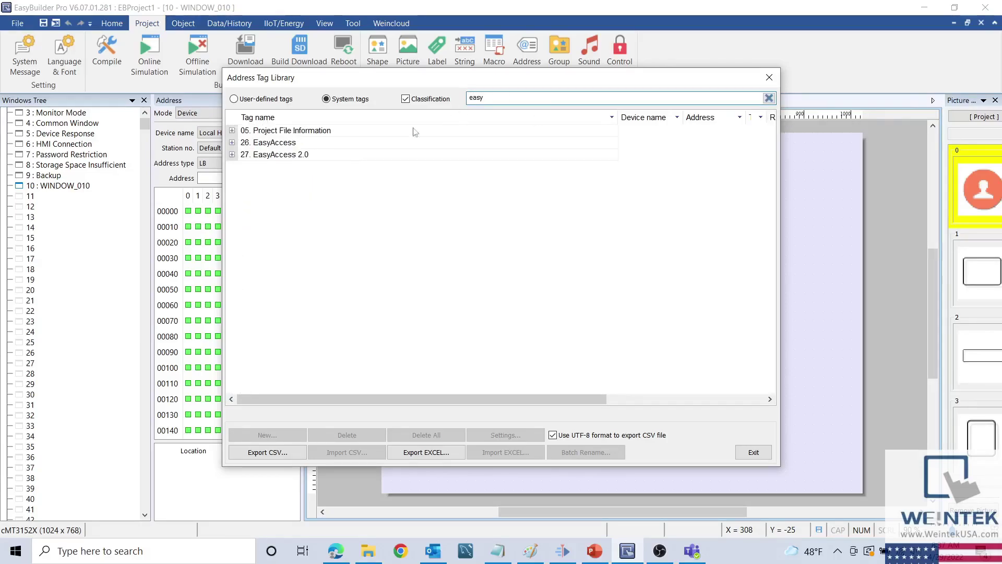
{"action": "left_click", "coordinate": [232, 155]}
{"action": "left_click", "coordinate": [768, 97]}
Turn off classification and examine the full system tag list, including the Read/Write, Retentive and Supported details
{"action": "left_click", "coordinate": [405, 99]}
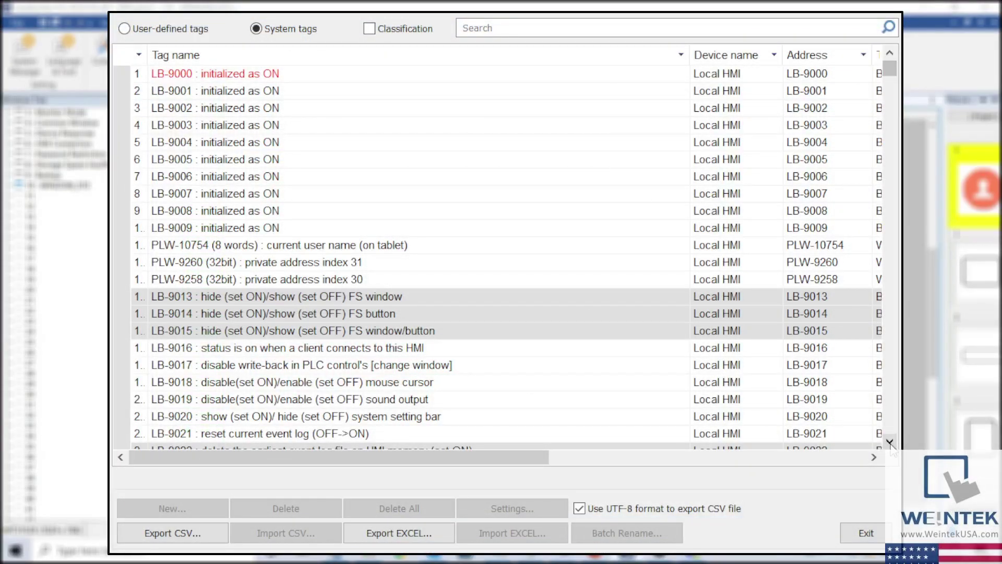
{"action": "left_click_drag", "start_coordinate": [890, 443], "coordinate": [890, 443]}
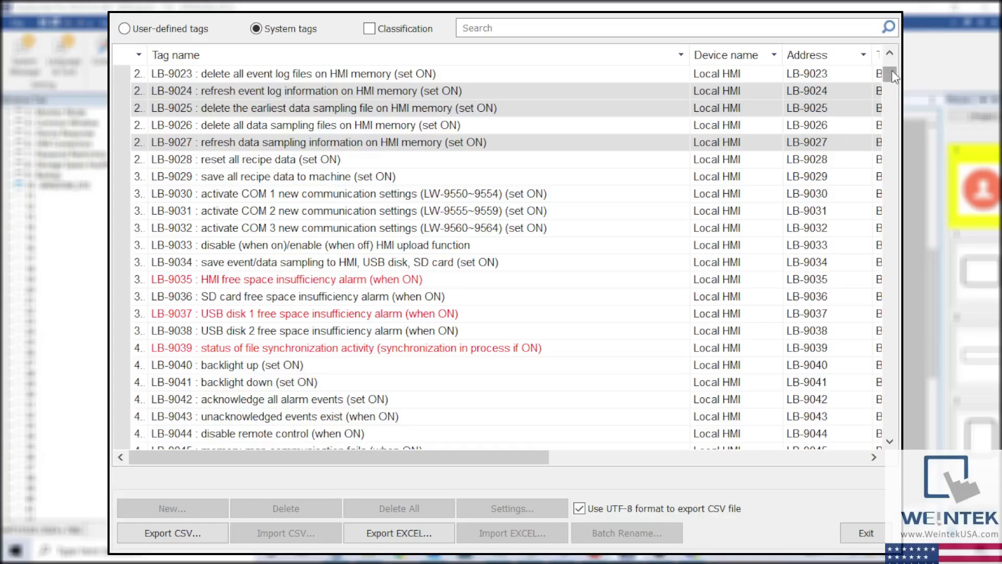
{"action": "left_click_drag", "start_coordinate": [893, 76], "coordinate": [892, 360]}
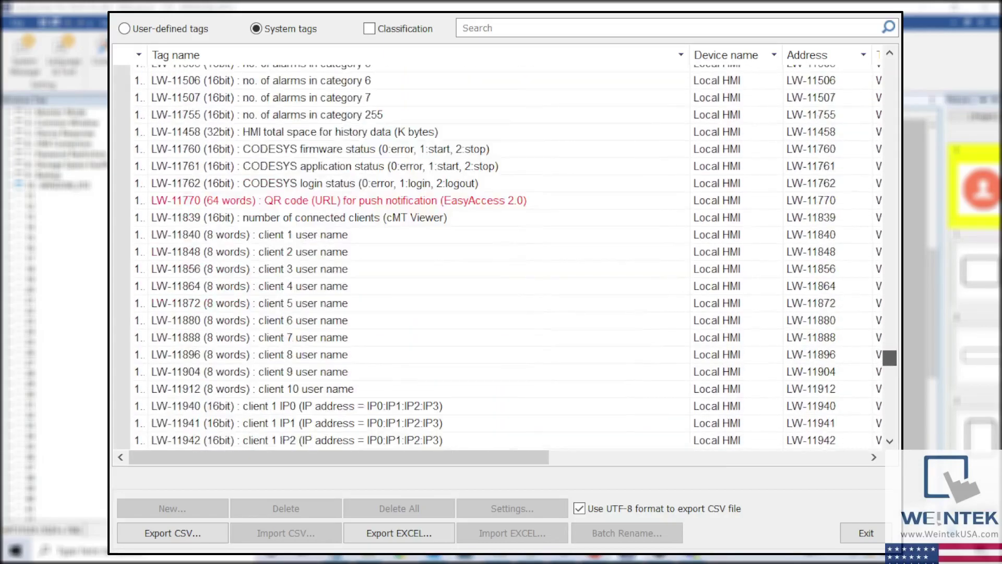
{"action": "left_click_drag", "start_coordinate": [530, 457], "coordinate": [736, 468]}
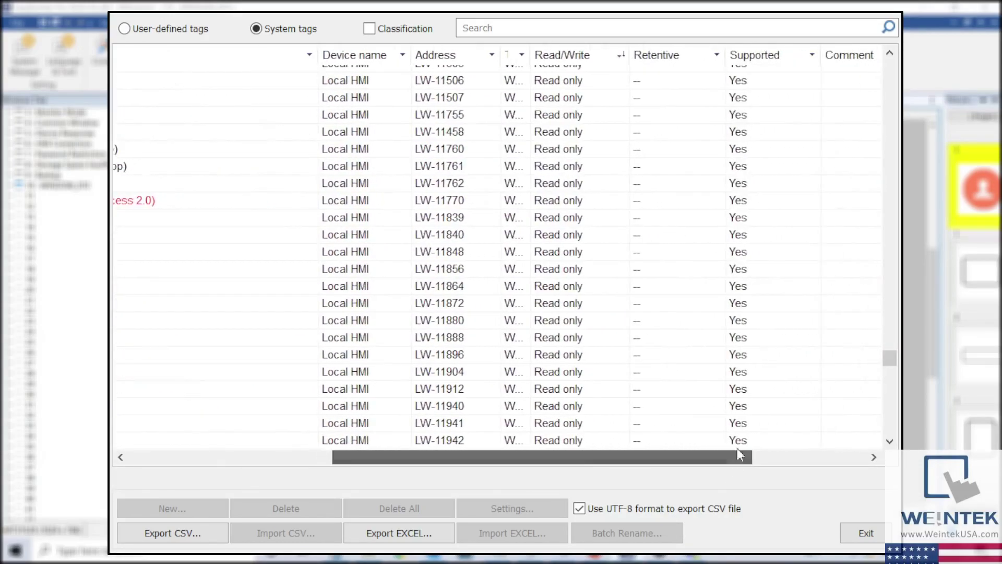
{"action": "scroll", "coordinate": [781, 306], "scroll_direction": "up", "scroll_amount": 5}
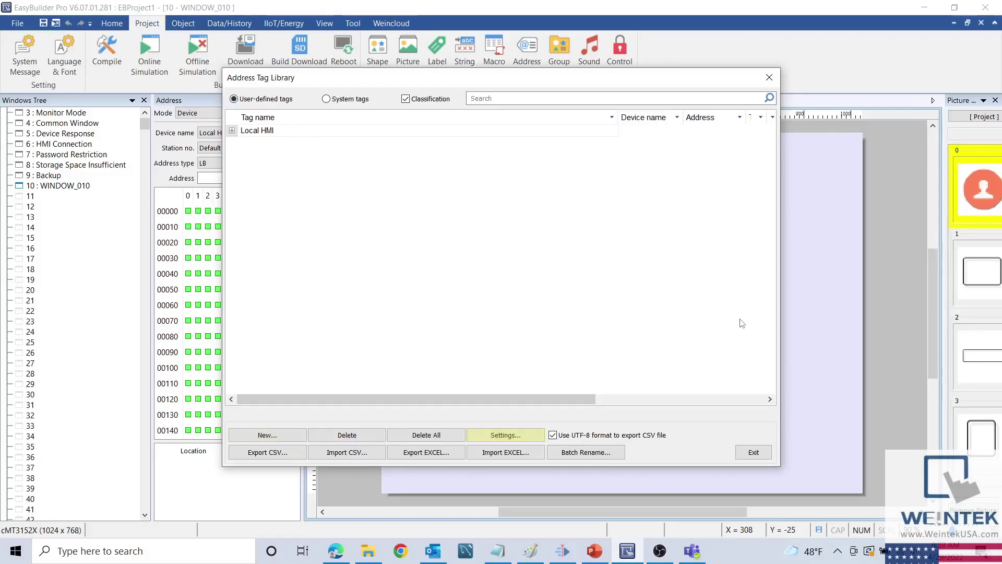
Find the Local HMI user-defined tags containing "UAC" with Batch Rename, and close it without replacing anything
{"action": "left_click", "coordinate": [615, 453]}
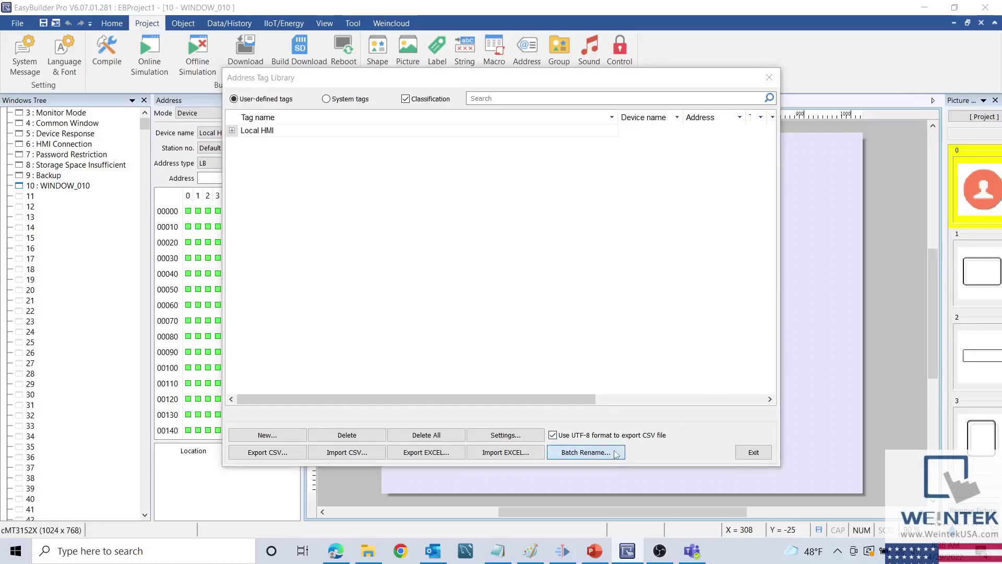
{"action": "left_click", "coordinate": [385, 132]}
{"action": "type", "text": "UAC"}
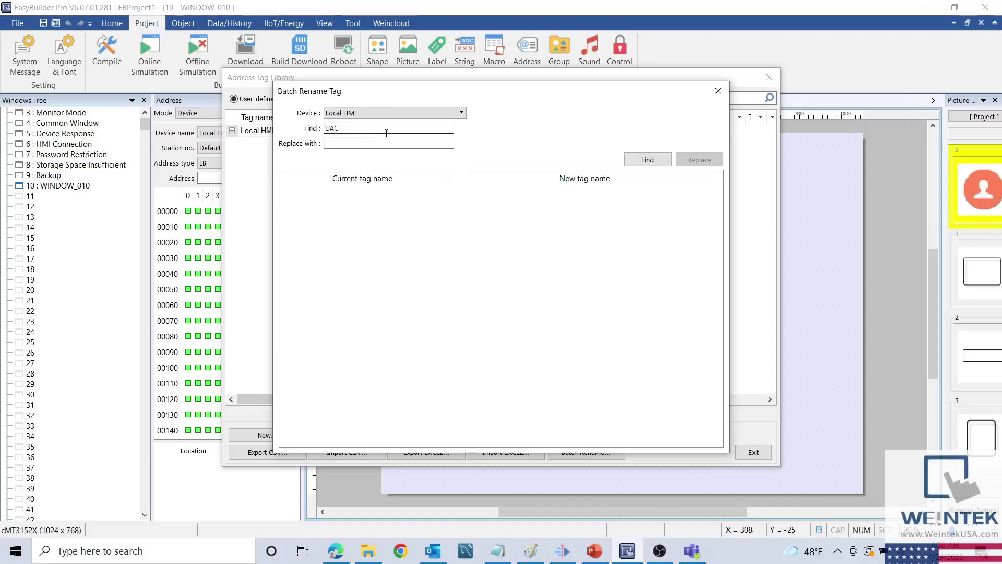
{"action": "left_click", "coordinate": [646, 159]}
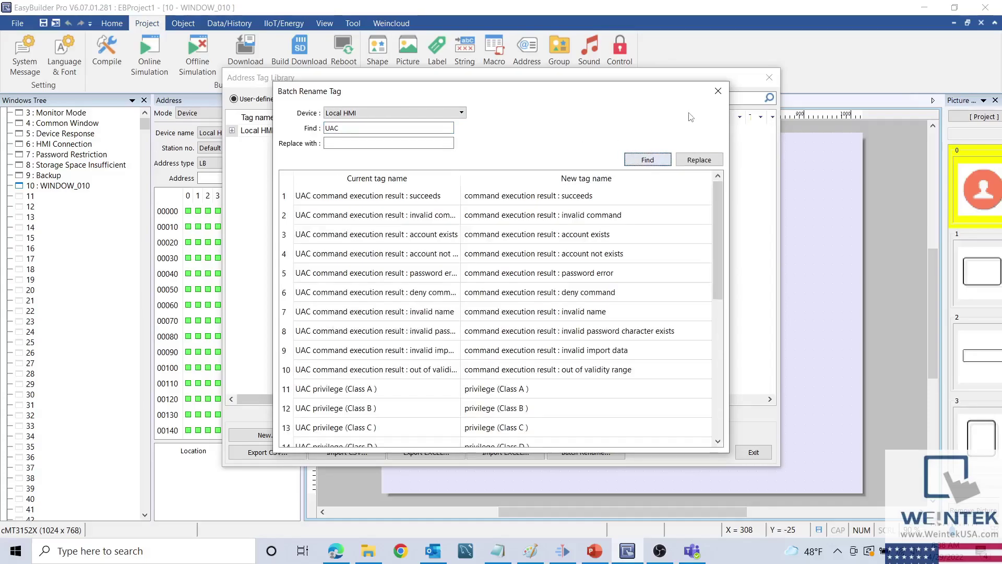
{"action": "left_click", "coordinate": [718, 91]}
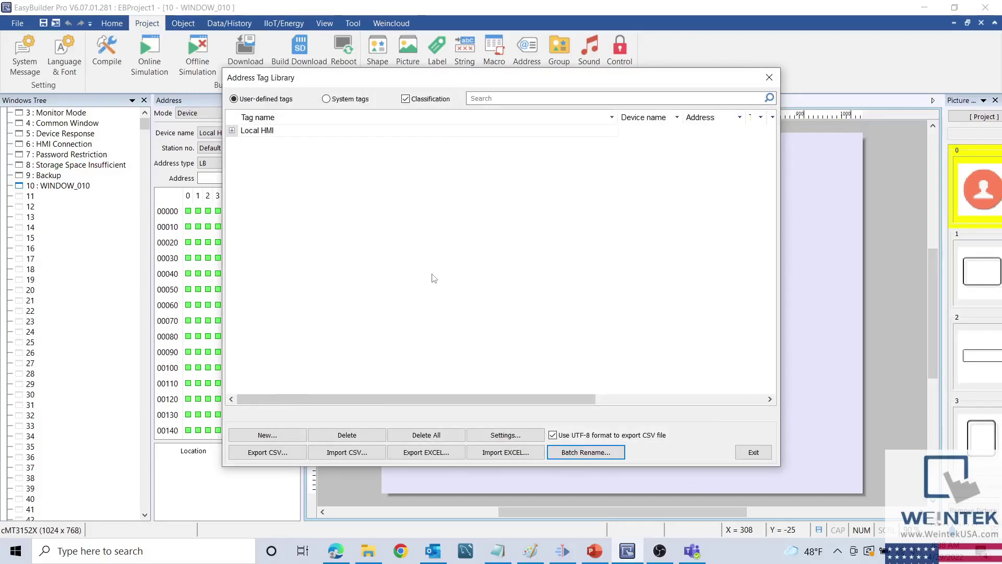
Start a new user-defined tag named Temperature on the MODBUS TCP/IP (Zero-based Addressing) device, in Word mode with 16-bit Signed data format
{"action": "left_click", "coordinate": [285, 436]}
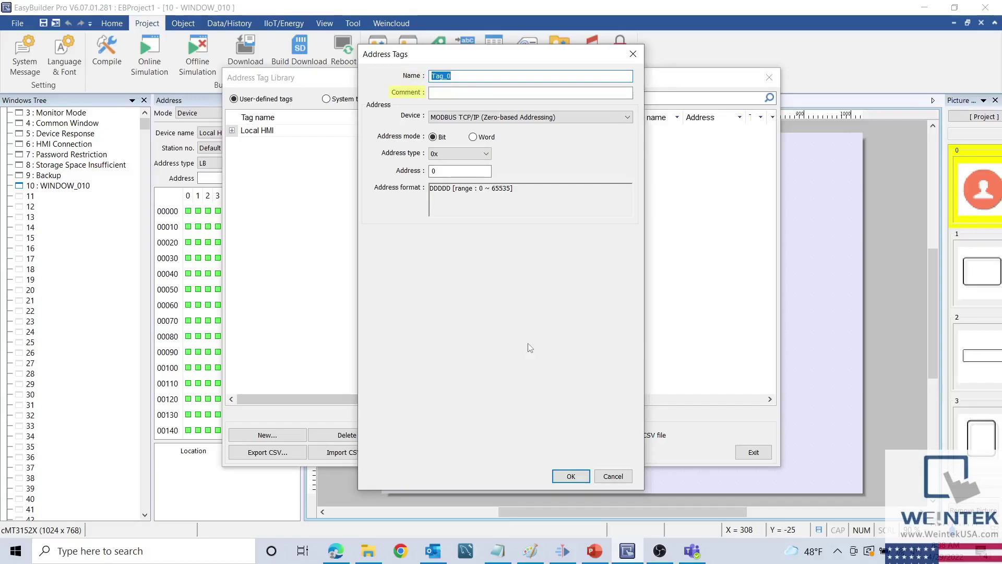
{"action": "left_click", "coordinate": [627, 117]}
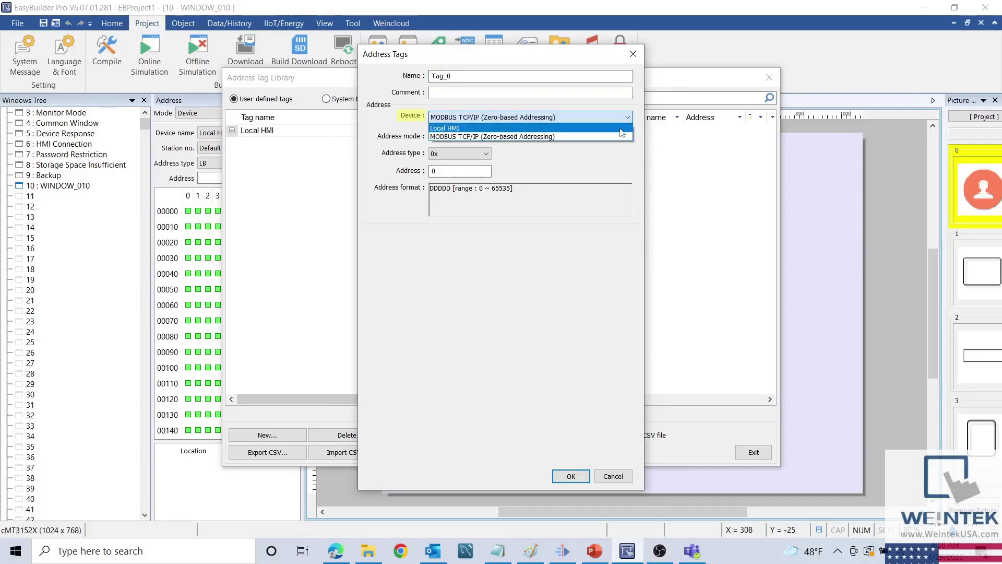
{"action": "left_click", "coordinate": [618, 137]}
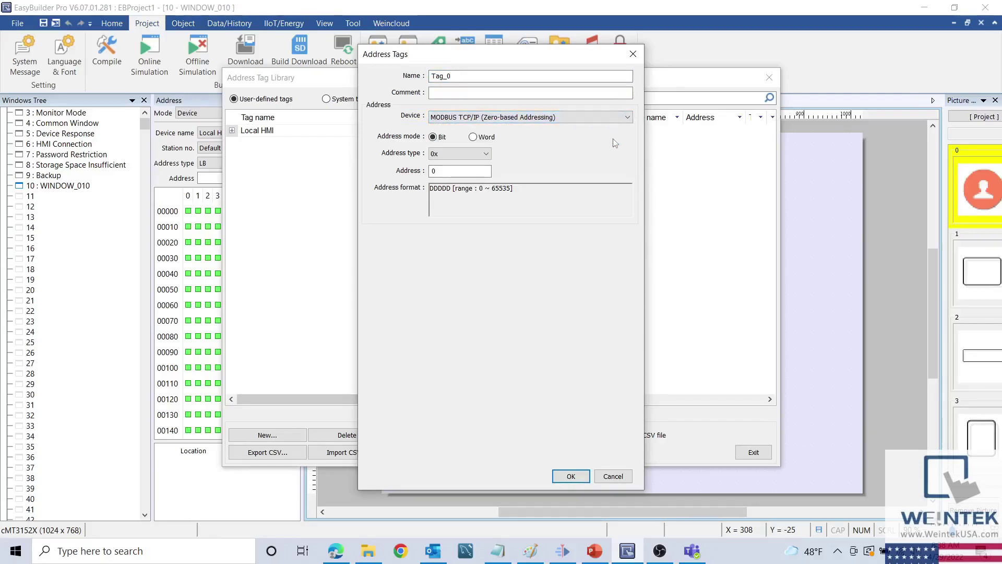
{"action": "left_click", "coordinate": [474, 138]}
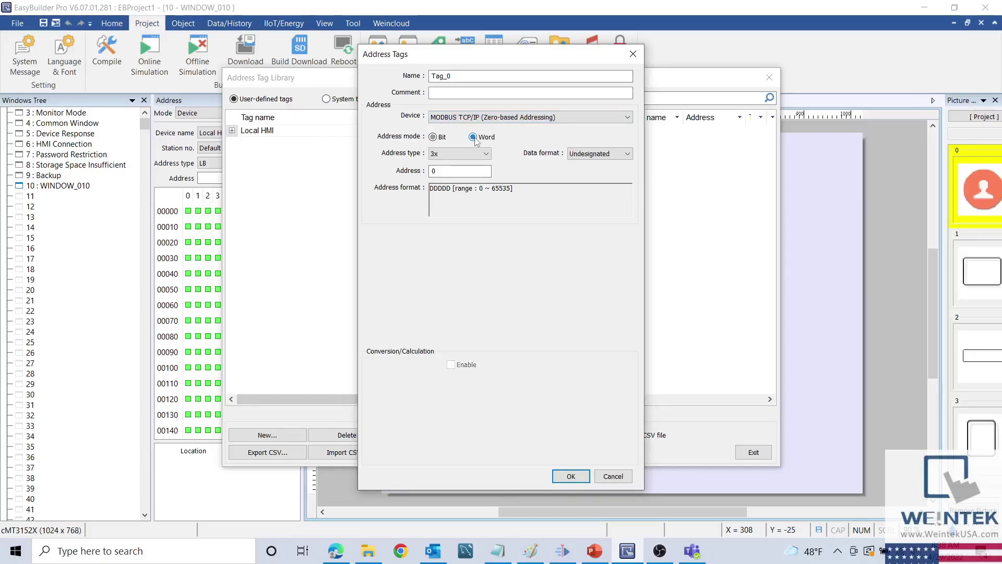
{"action": "left_click", "coordinate": [620, 153]}
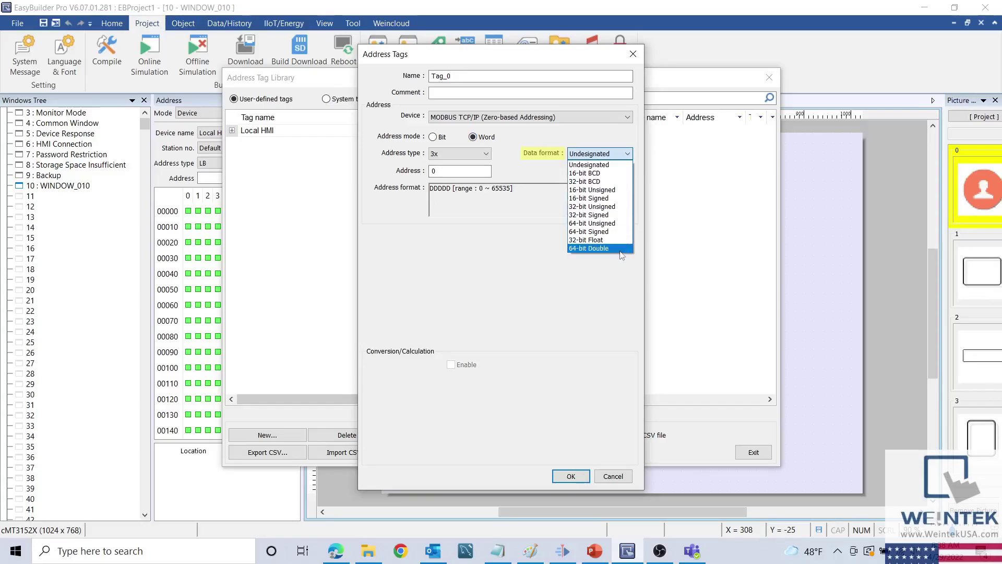
{"action": "left_click", "coordinate": [609, 198]}
{"action": "double_click", "coordinate": [479, 74]}
{"action": "type", "text": "Temperature"}
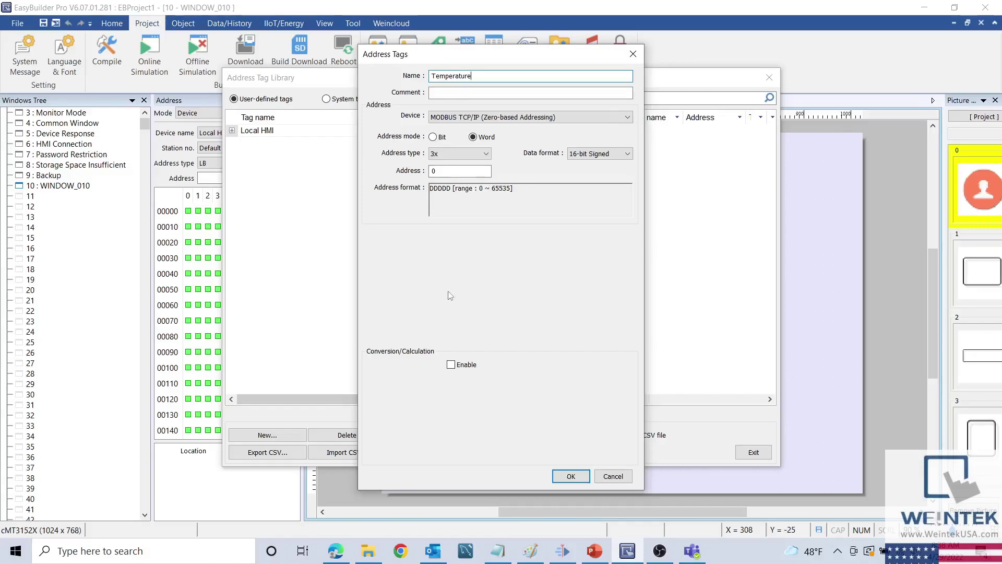
Enable Conversion/Calculation for the Temperature tag with 16-bit Signed as the converted data format
{"action": "left_click", "coordinate": [451, 365]}
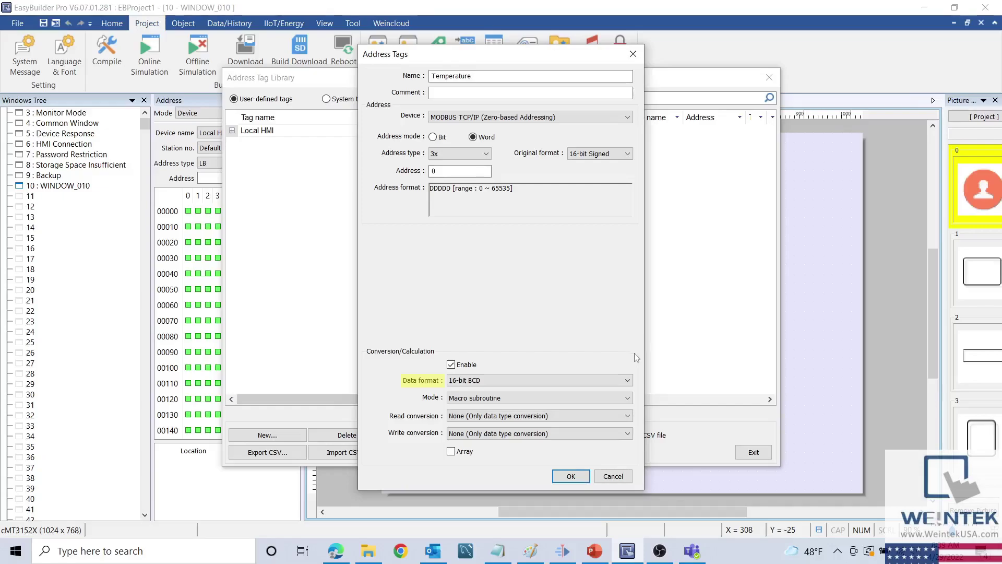
{"action": "left_click", "coordinate": [626, 380]}
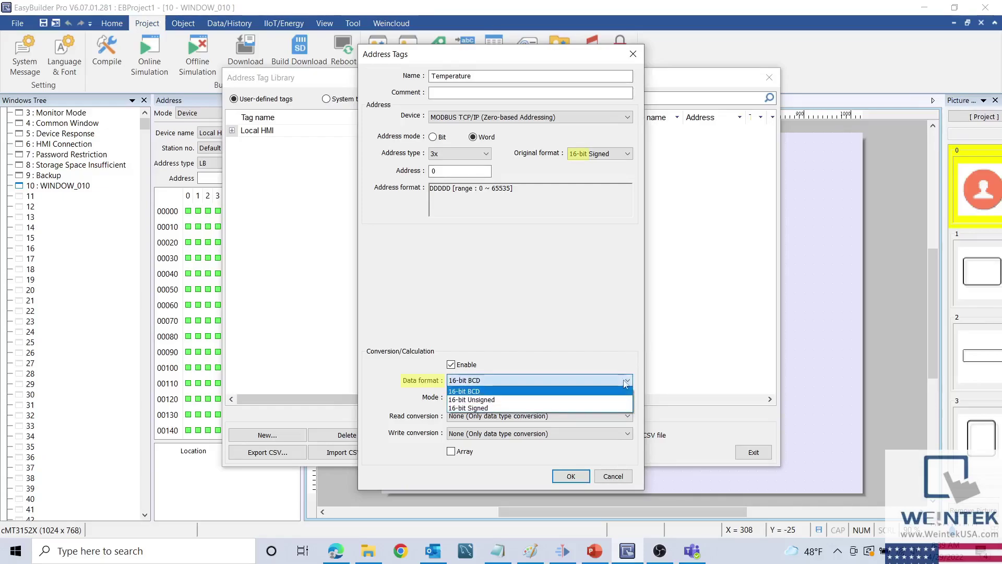
{"action": "left_click", "coordinate": [613, 410]}
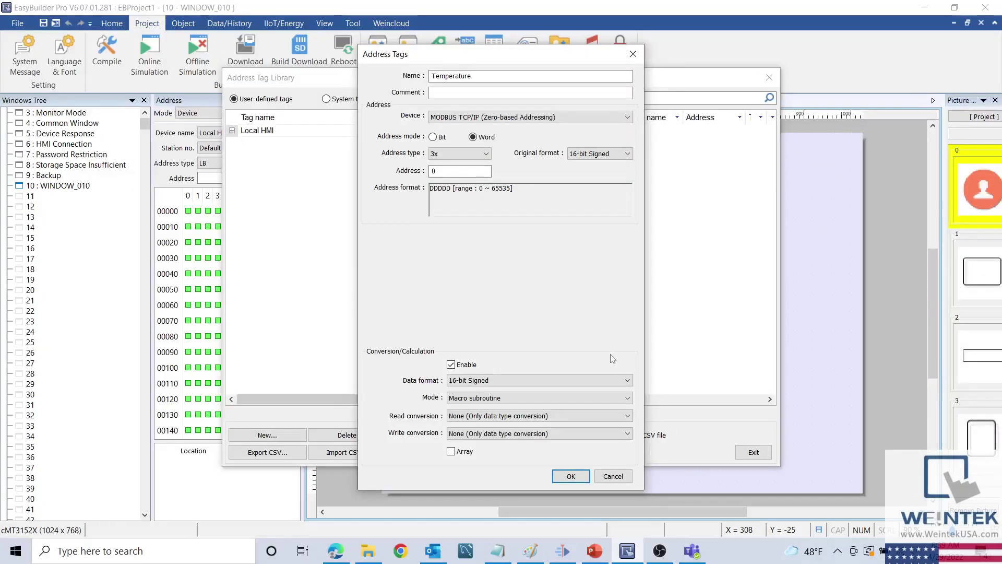
Set the conversion mode to Elementary arithmetic and enter ${v} * 2 + 5 as the read conversion formula
{"action": "left_click", "coordinate": [628, 398]}
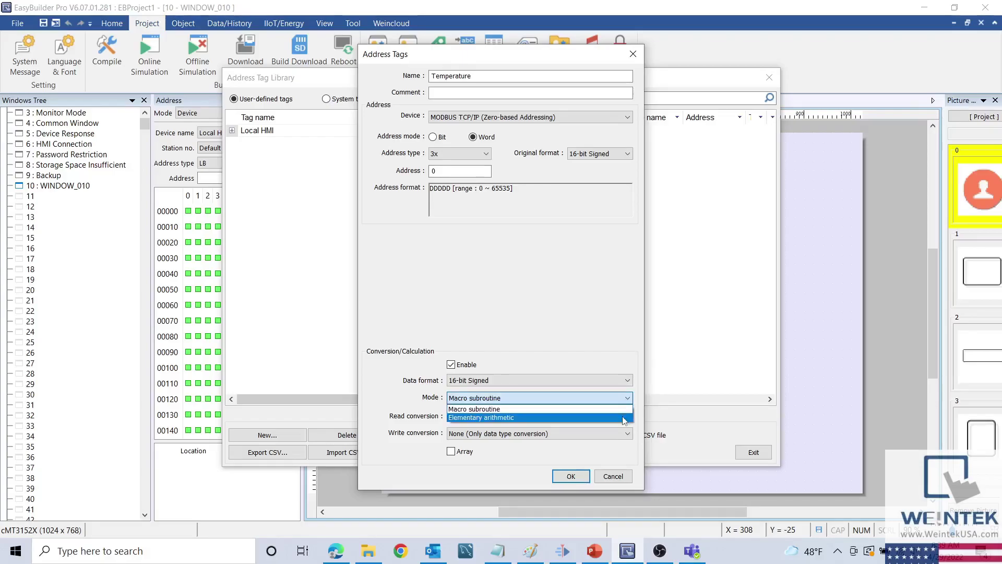
{"action": "left_click", "coordinate": [624, 418]}
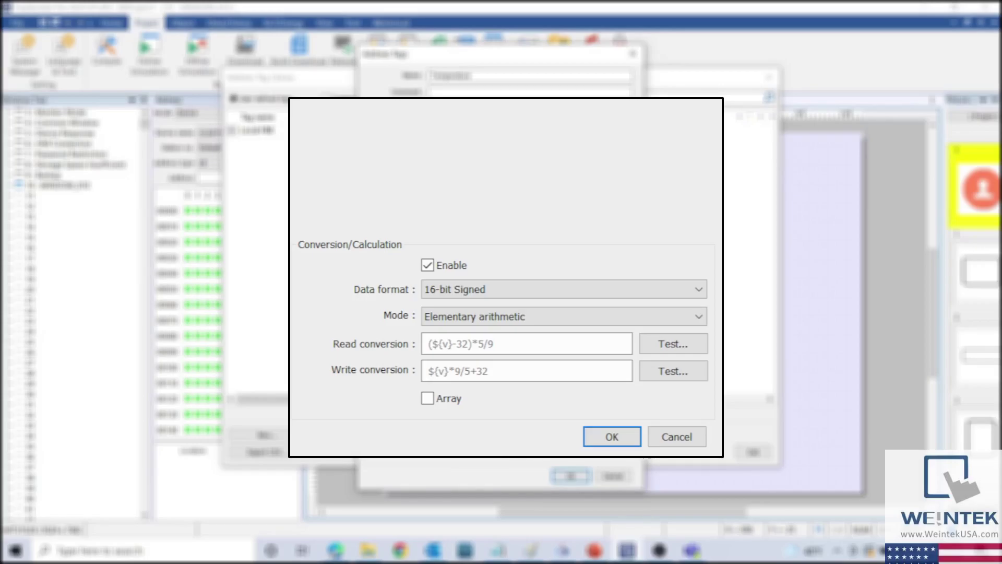
{"action": "left_click", "coordinate": [576, 337]}
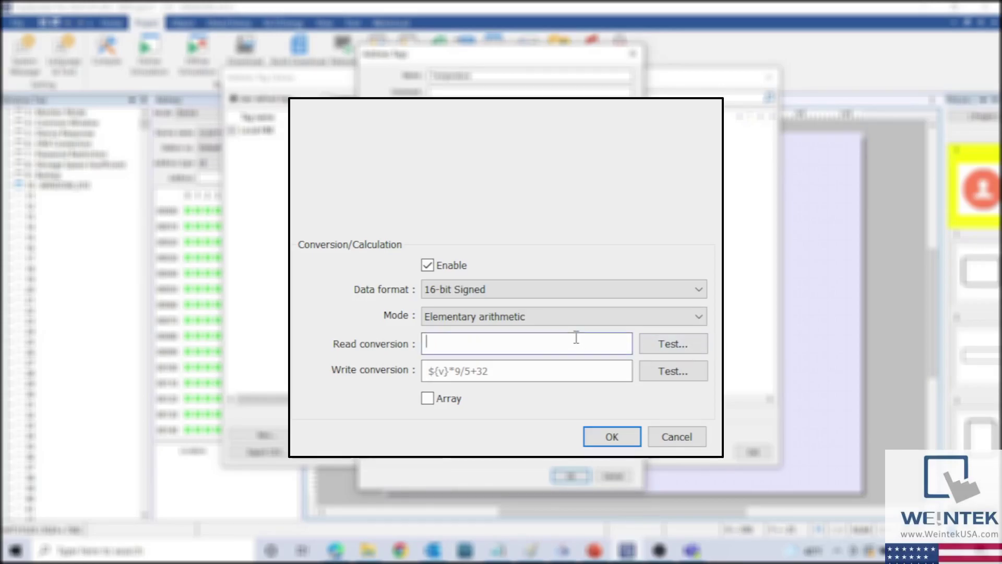
{"action": "type", "text": "${v}"}
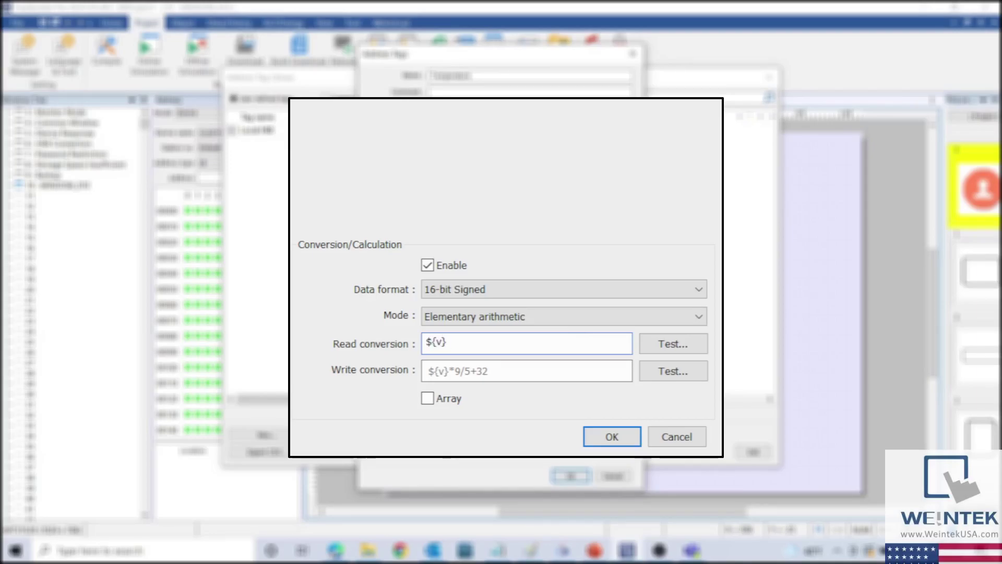
{"action": "type", "text": " * 2 + 5"}
Test the read conversion formula with the input values 3 and 8
{"action": "left_click", "coordinate": [671, 344]}
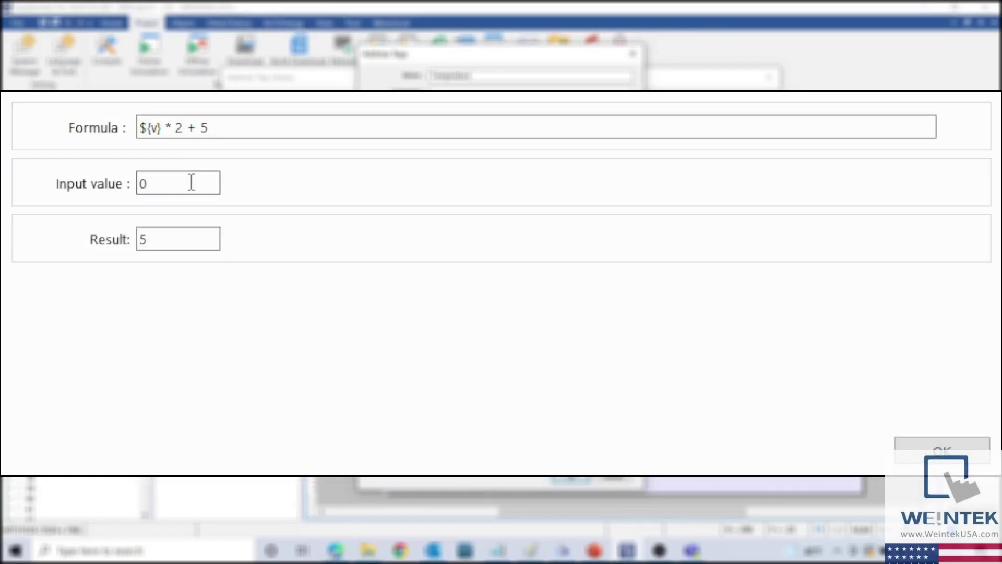
{"action": "key", "text": "Tab"}
{"action": "type", "text": "3"}
{"action": "key", "text": "BackSpace"}
{"action": "type", "text": "8"}
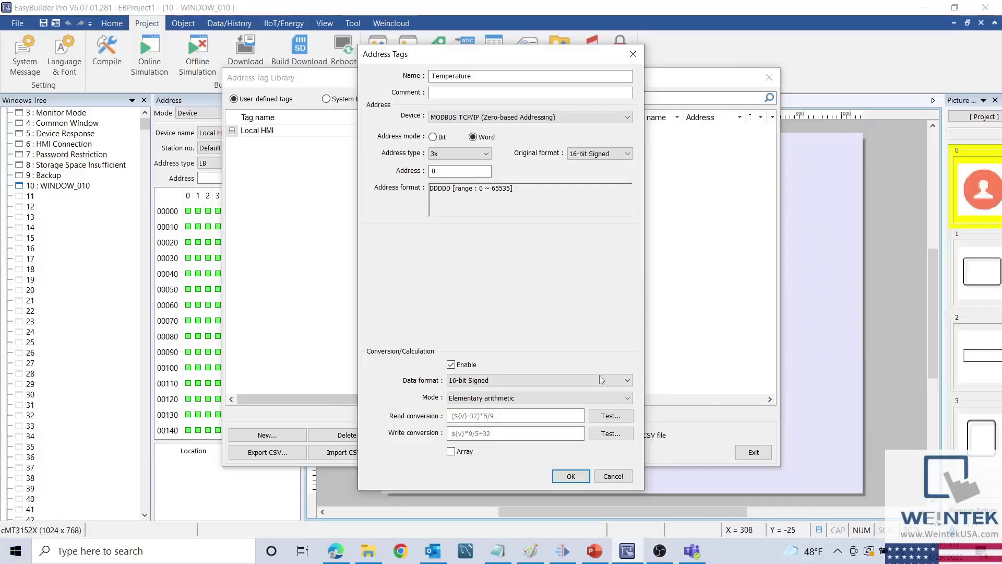
Set the Temperature tag's conversion mode to Macro subroutine, with CelsiusToFahrenheit for read conversion and FahrenheitToCelsius for write conversion
{"action": "left_click", "coordinate": [590, 399]}
{"action": "left_click", "coordinate": [560, 415]}
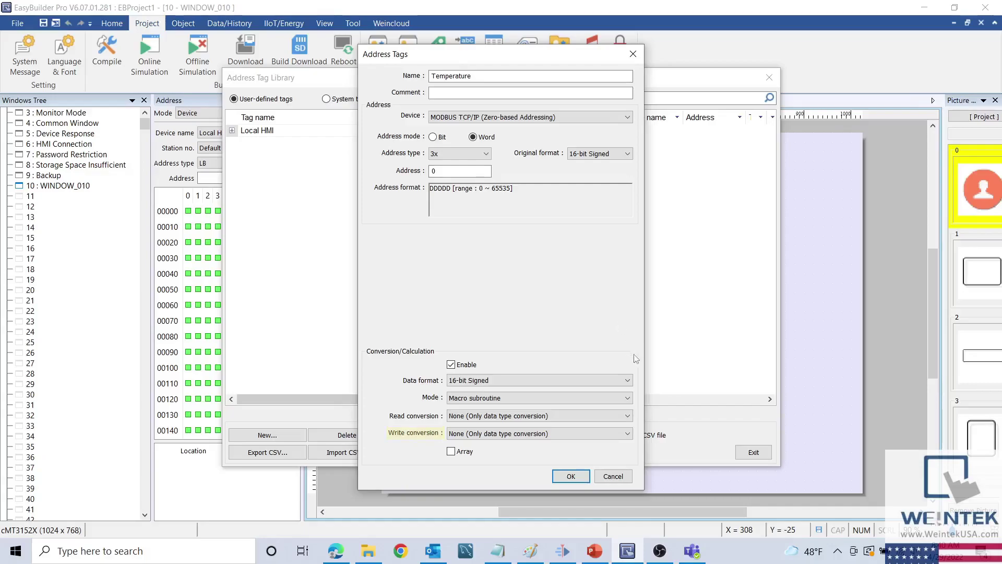
{"action": "left_click", "coordinate": [629, 416]}
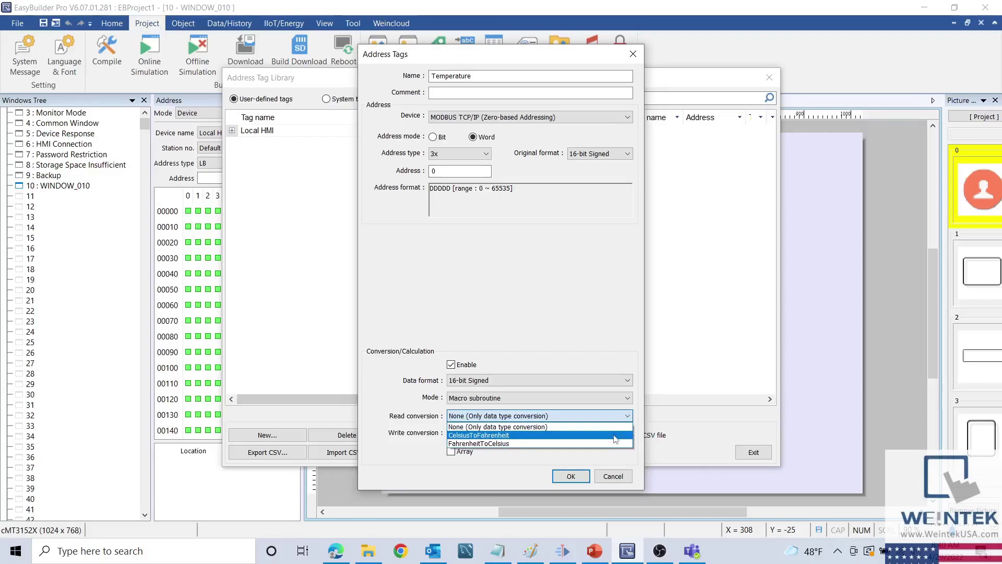
{"action": "left_click", "coordinate": [615, 436]}
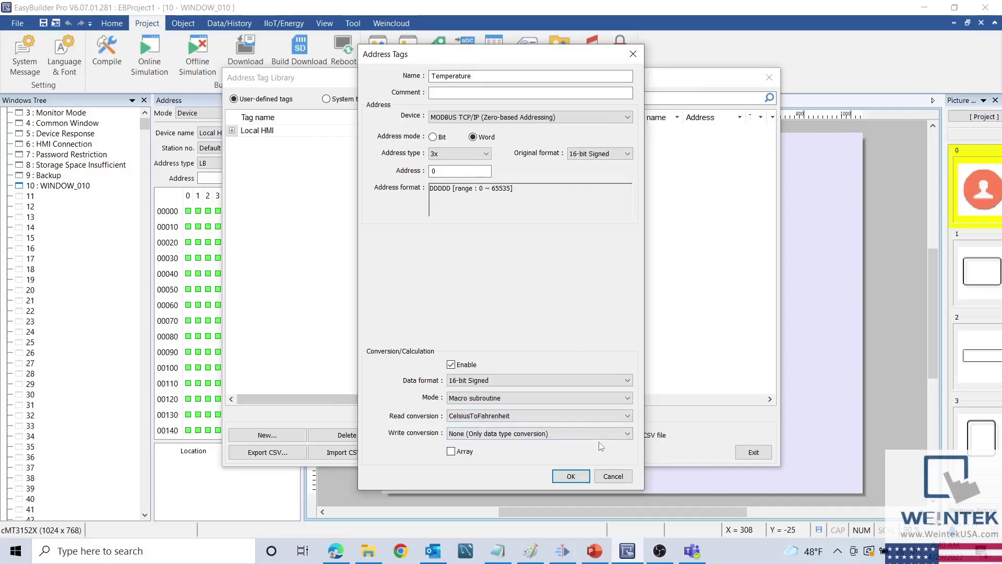
{"action": "left_click", "coordinate": [616, 435]}
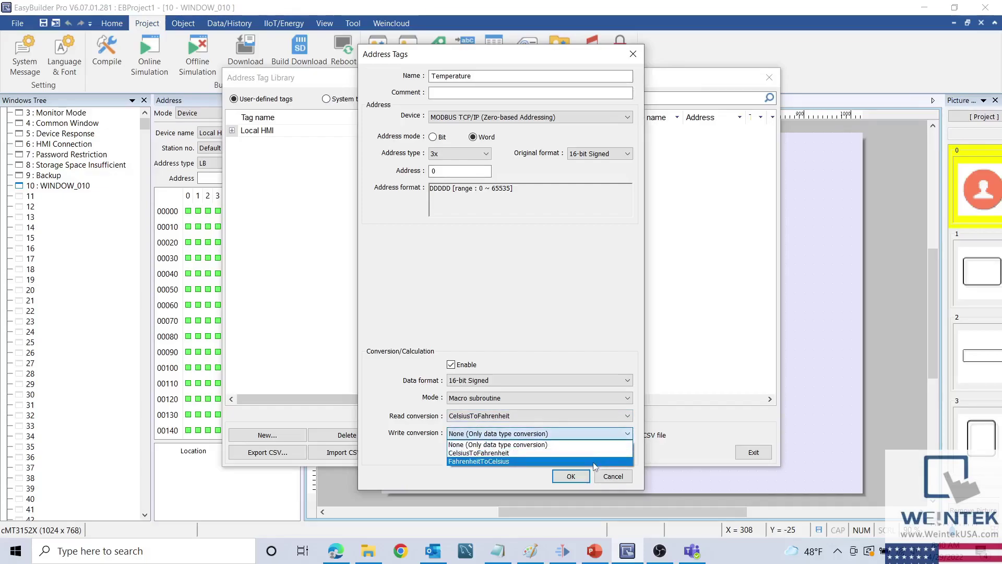
{"action": "left_click", "coordinate": [594, 462]}
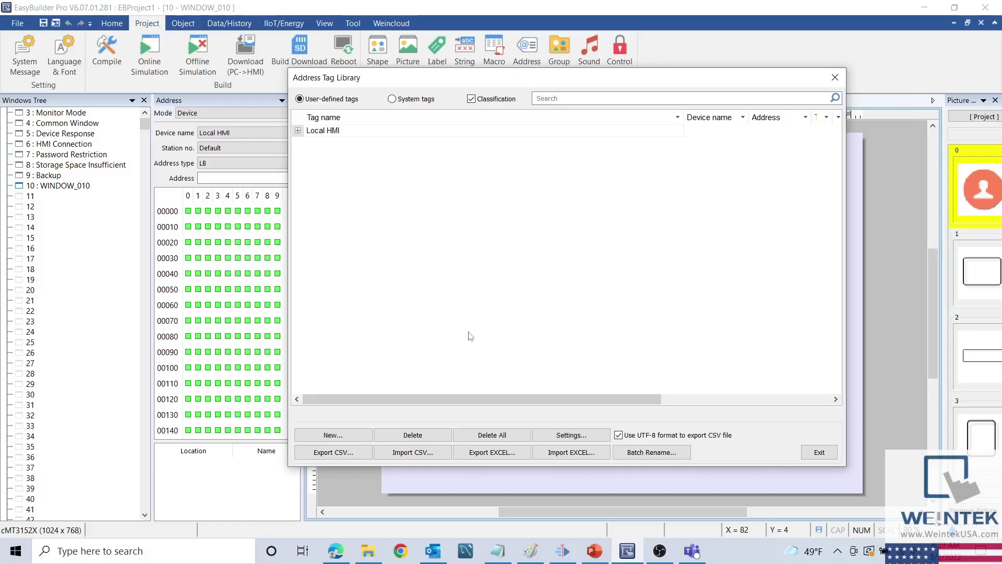
Export the address tag library to a CSV file named project tags in the Ch.16 Address Tag Library folder
{"action": "left_click", "coordinate": [337, 453]}
{"action": "type", "text": "p"}
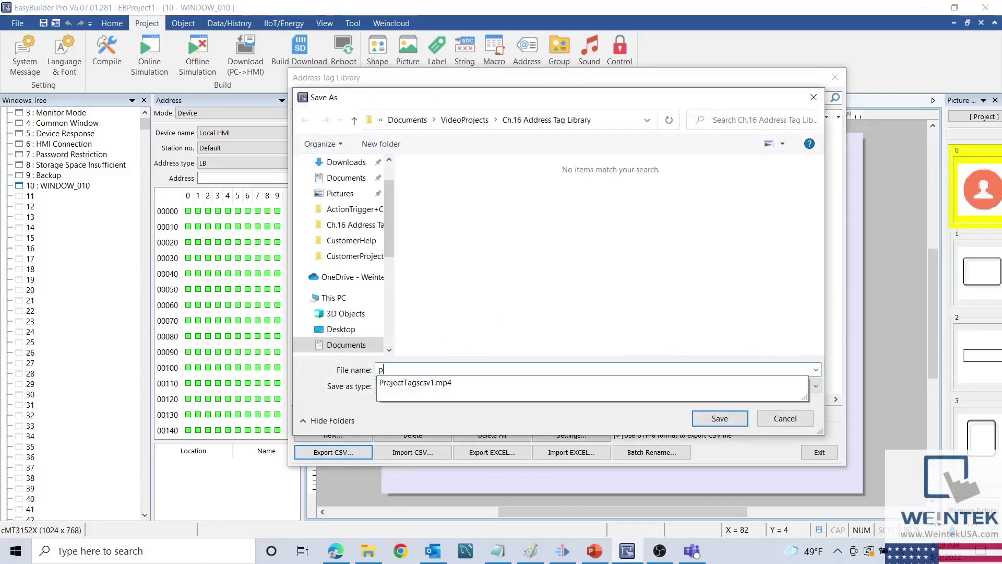
{"action": "type", "text": "roject tags"}
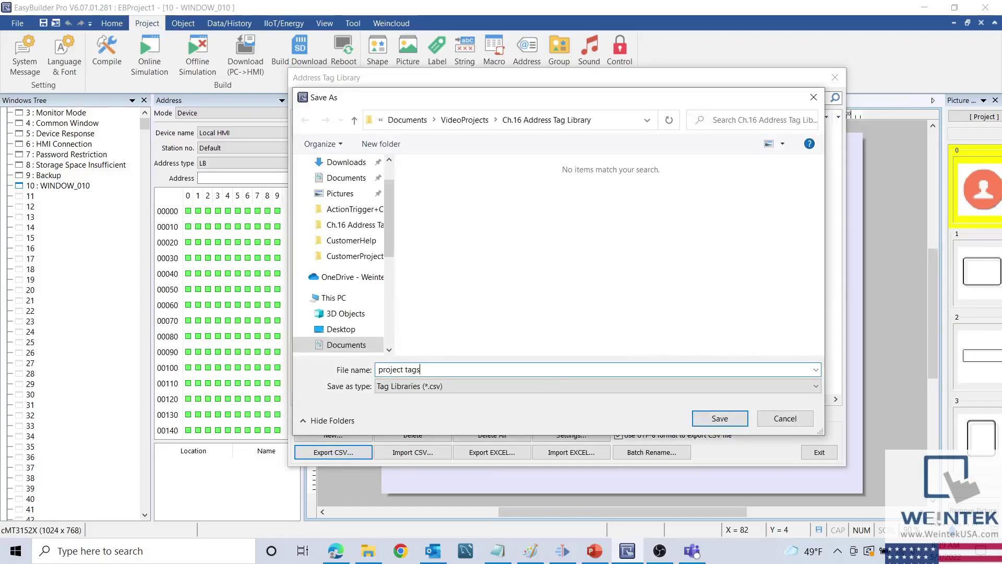
{"action": "left_click", "coordinate": [720, 418]}
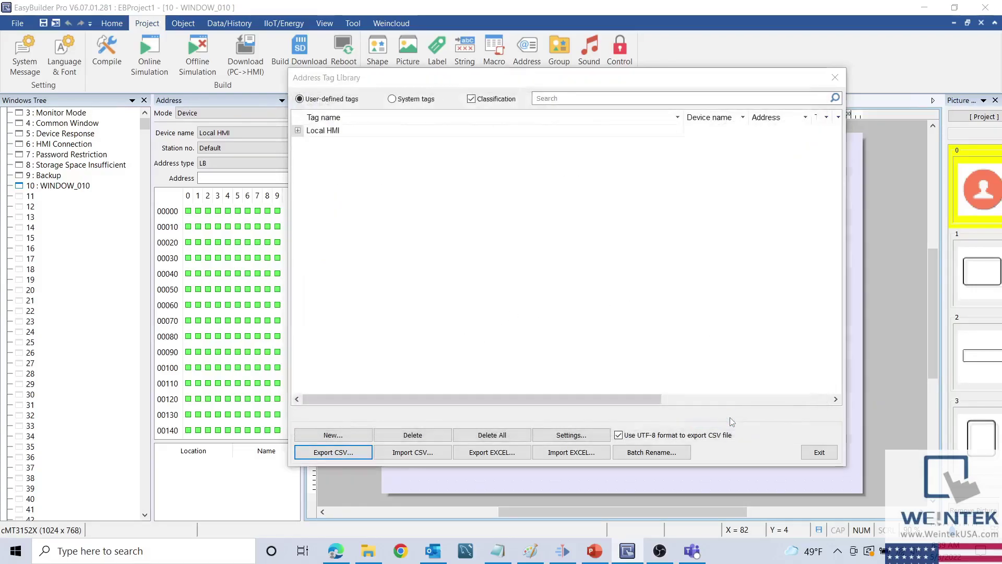
{"action": "left_click", "coordinate": [572, 309]}
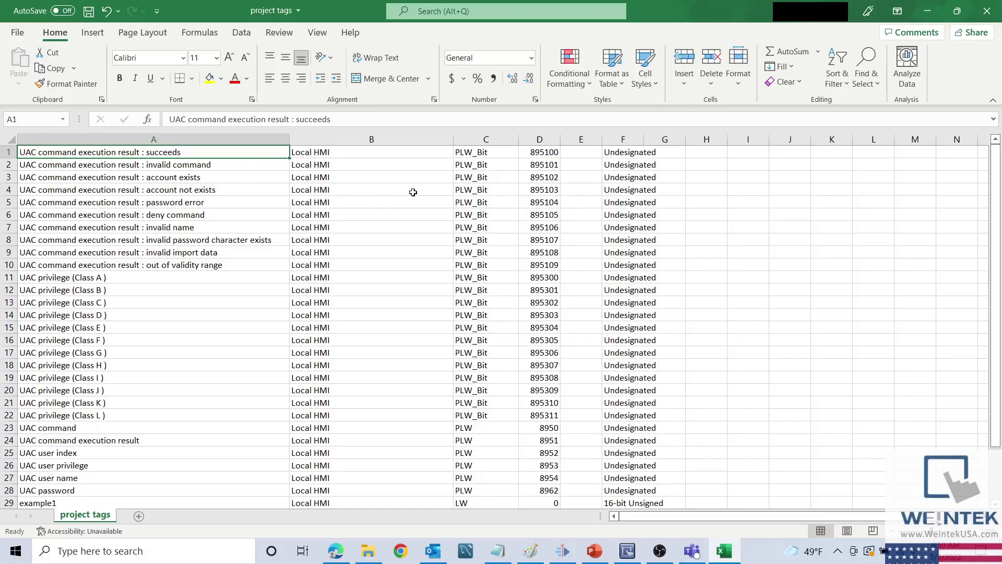
In the exported project tags file in Excel, add a tag named example6 on the Local HMI device in row 34
{"action": "scroll", "coordinate": [412, 192], "scroll_direction": "down", "scroll_amount": 3}
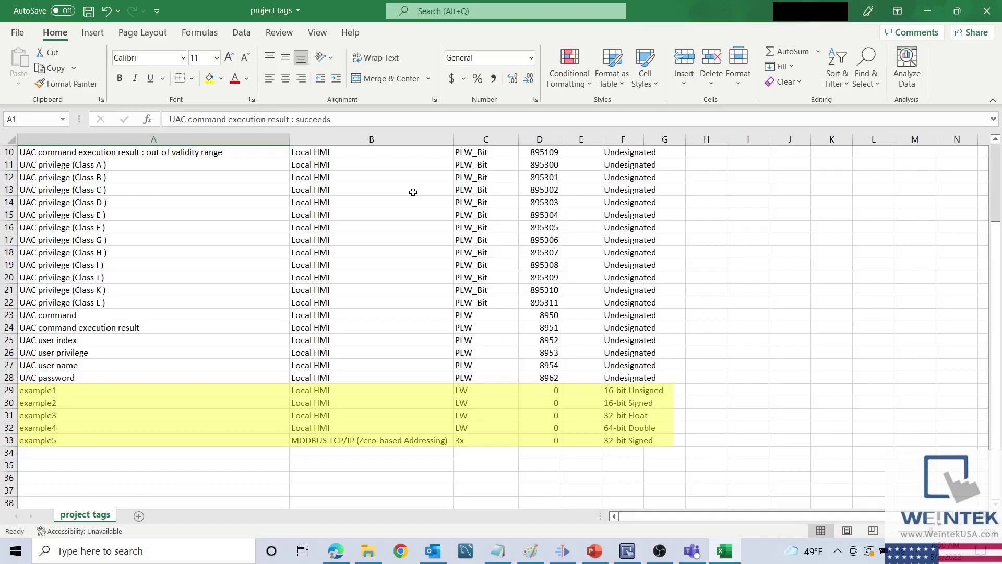
{"action": "left_click", "coordinate": [194, 453]}
{"action": "type", "text": "e"}
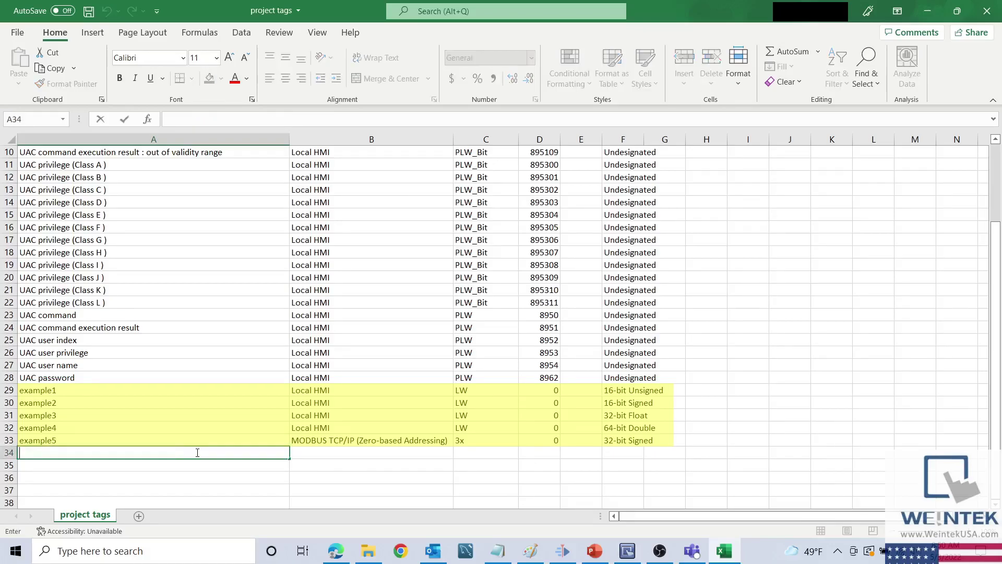
{"action": "type", "text": "xample6"}
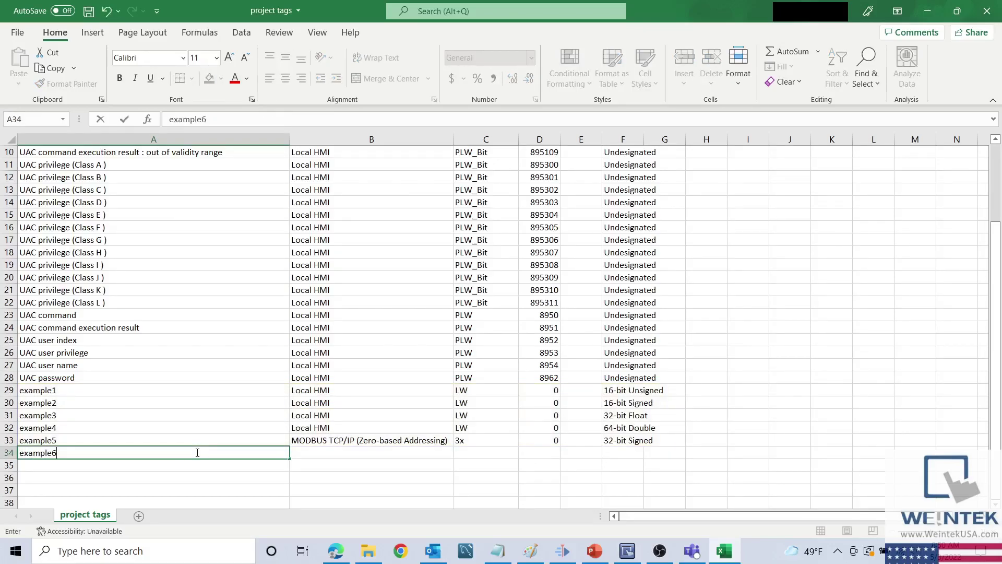
{"action": "left_click", "coordinate": [327, 453]}
{"action": "type", "text": "Local HMI"}
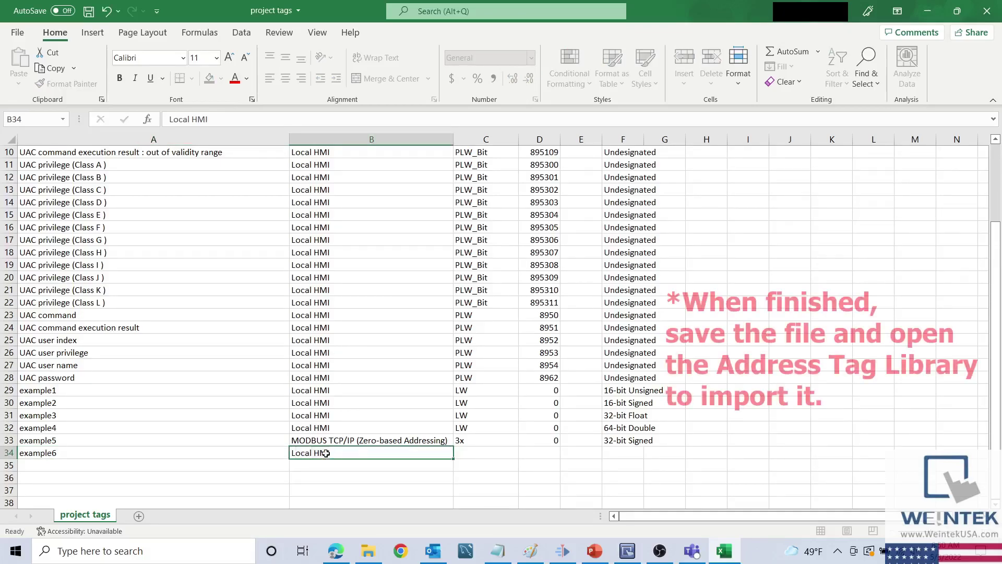
Complete the example6 row with address type LW, address 0 and data format 32-Bit Signed, leaving column E empty
{"action": "key", "text": "Tab"}
{"action": "type", "text": "LW"}
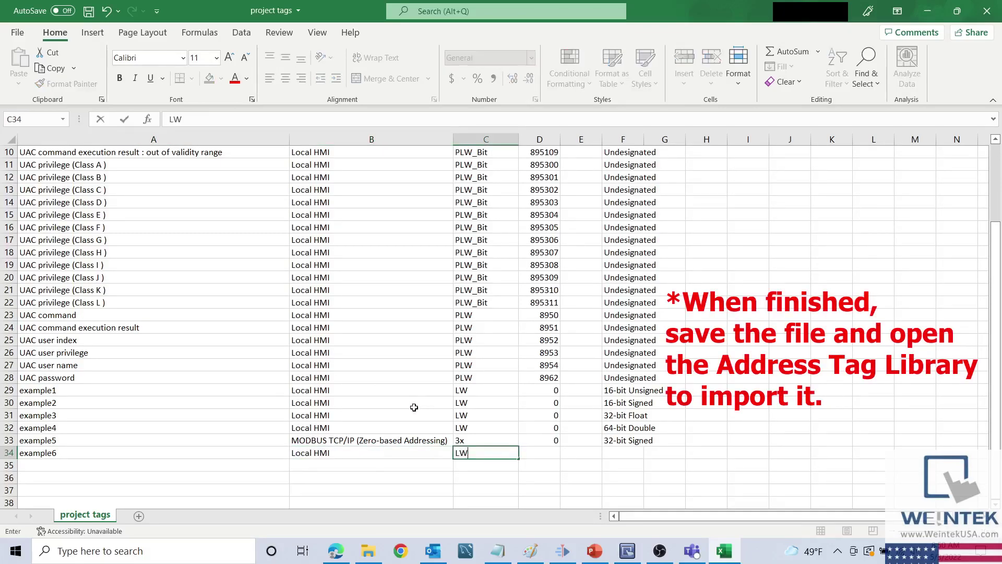
{"action": "key", "text": "Tab"}
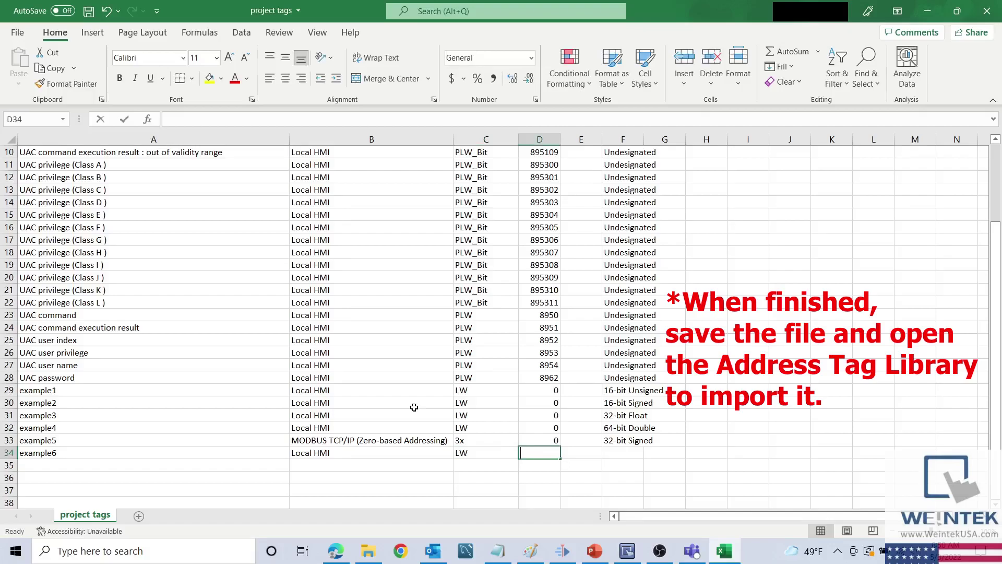
{"action": "type", "text": "0"}
{"action": "key", "text": "Tab"}
{"action": "key", "text": "Tab"}
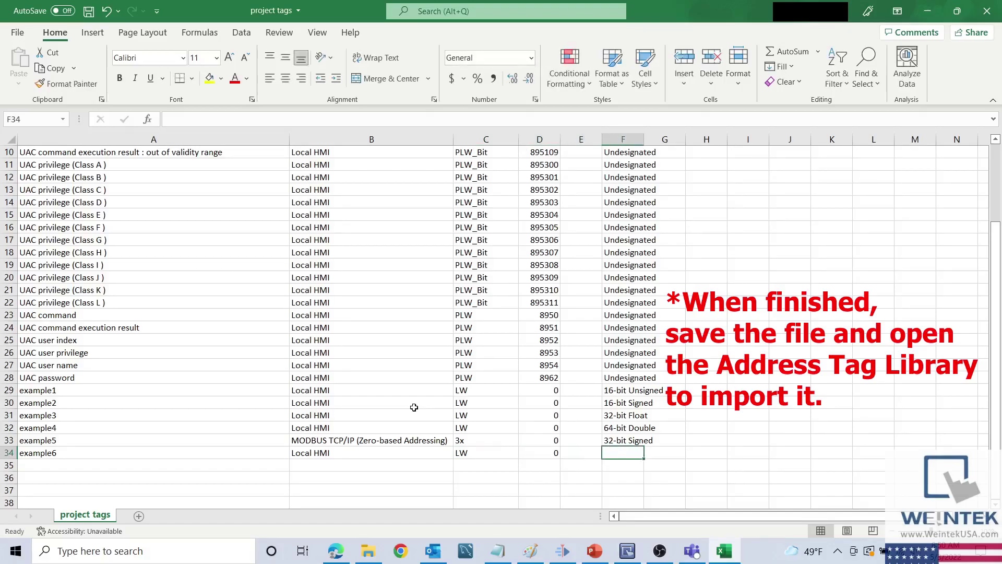
{"action": "type", "text": "32-Bit Signed"}
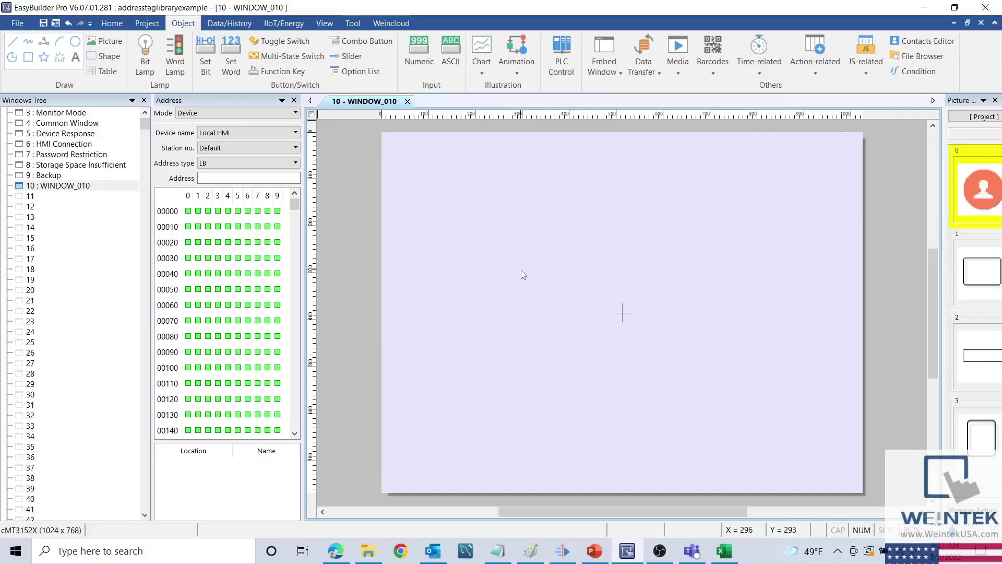
In EasyBuilder Pro, start a new Numeric object and examine the data formats offered for a new address tag, without creating the tag
{"action": "left_click", "coordinate": [427, 67]}
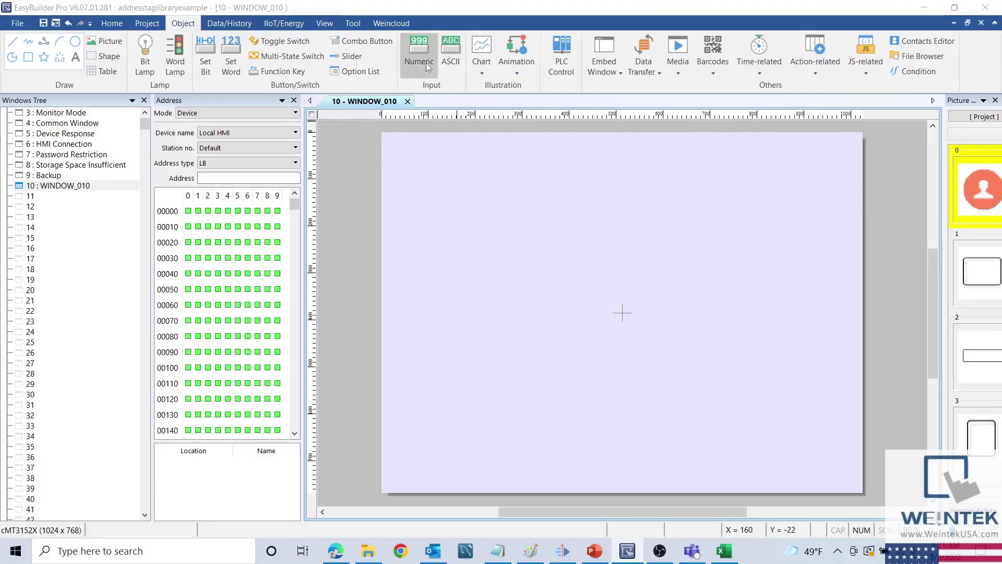
{"action": "left_click_drag", "start_coordinate": [448, 26], "coordinate": [525, 33]}
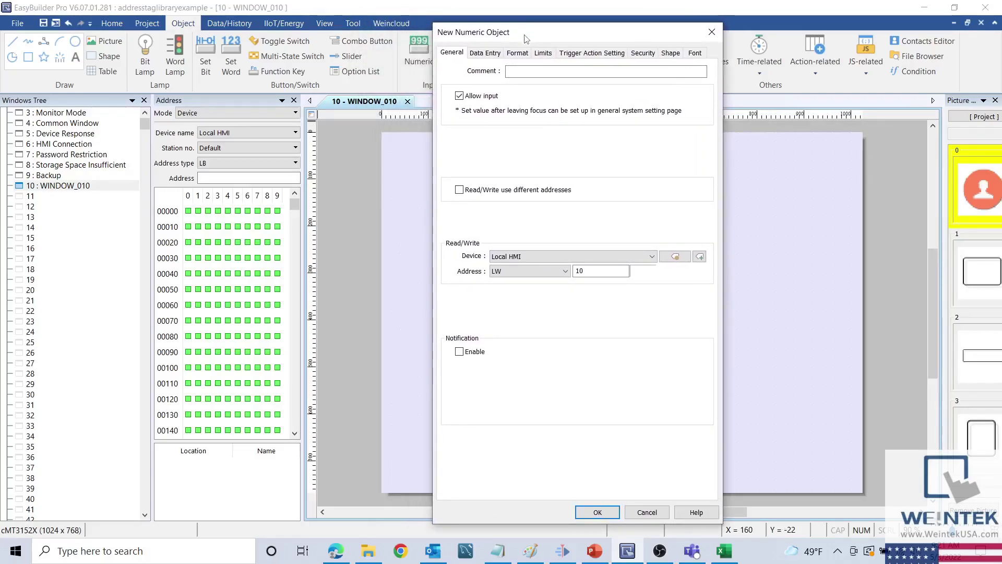
{"action": "left_click", "coordinate": [700, 256]}
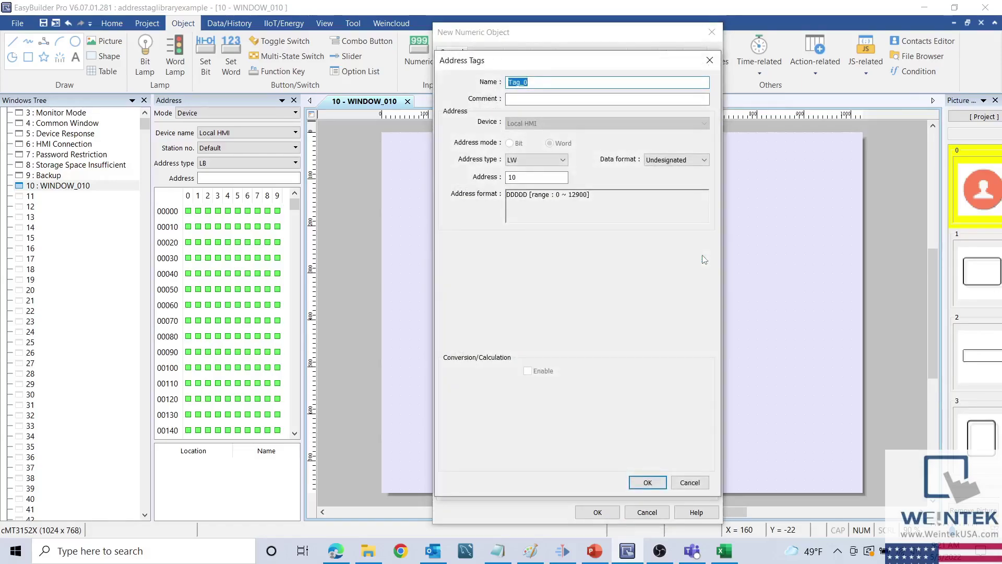
{"action": "left_click", "coordinate": [680, 160]}
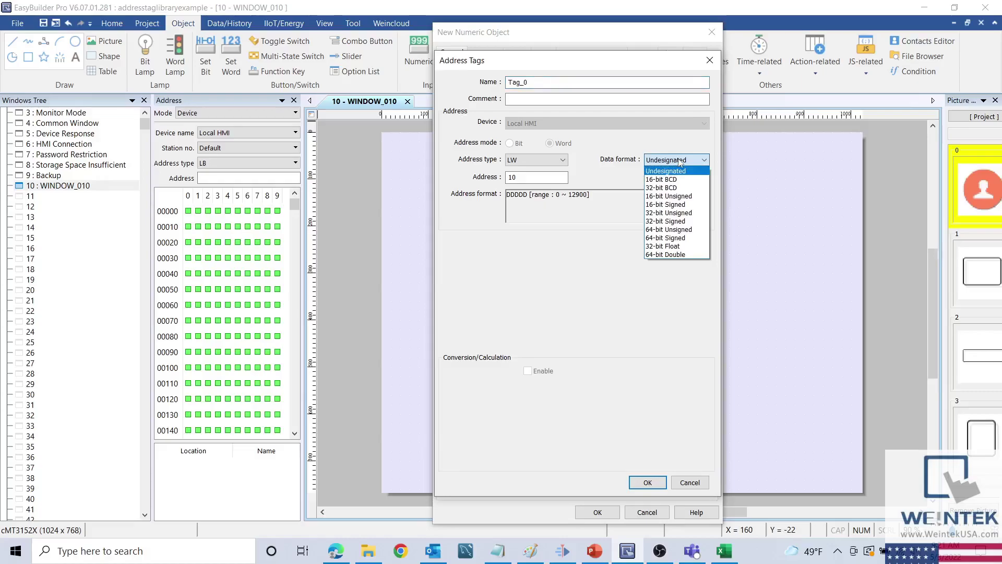
{"action": "left_click", "coordinate": [680, 162]}
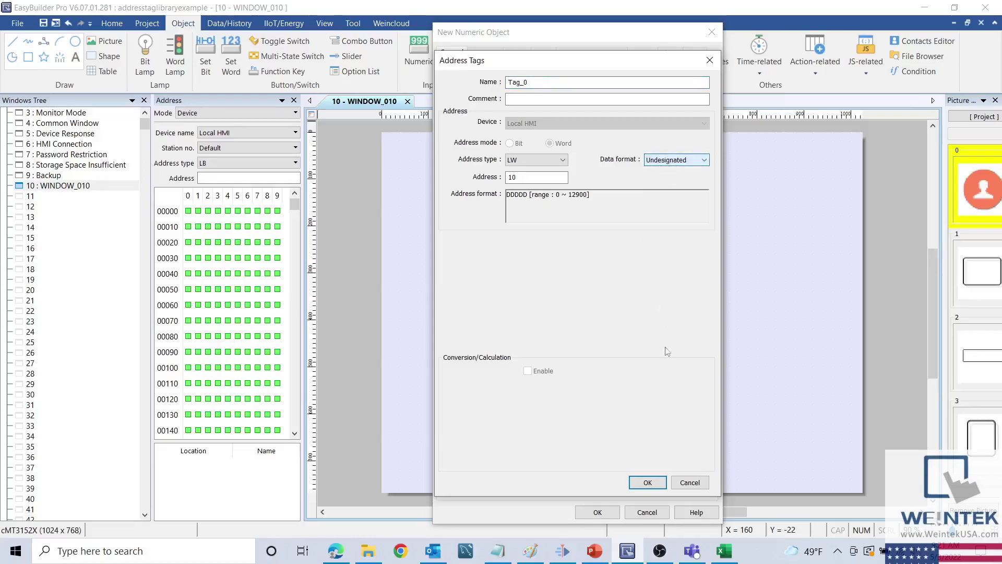
{"action": "left_click", "coordinate": [697, 483]}
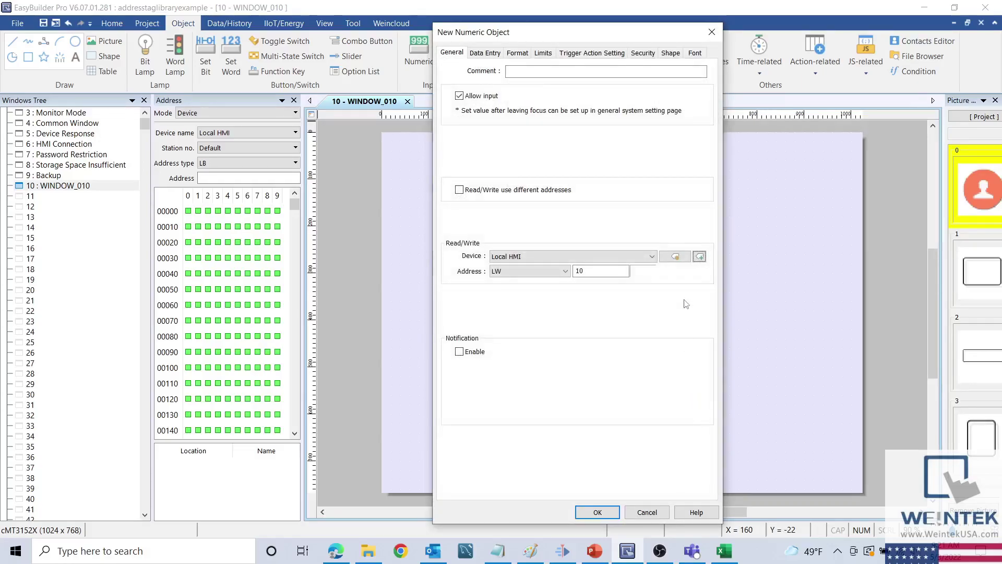
Assign the system tag LW-9017 (16bit) : local second as the Numeric object's read/write address, finding it by searching for secon
{"action": "left_click", "coordinate": [675, 257]}
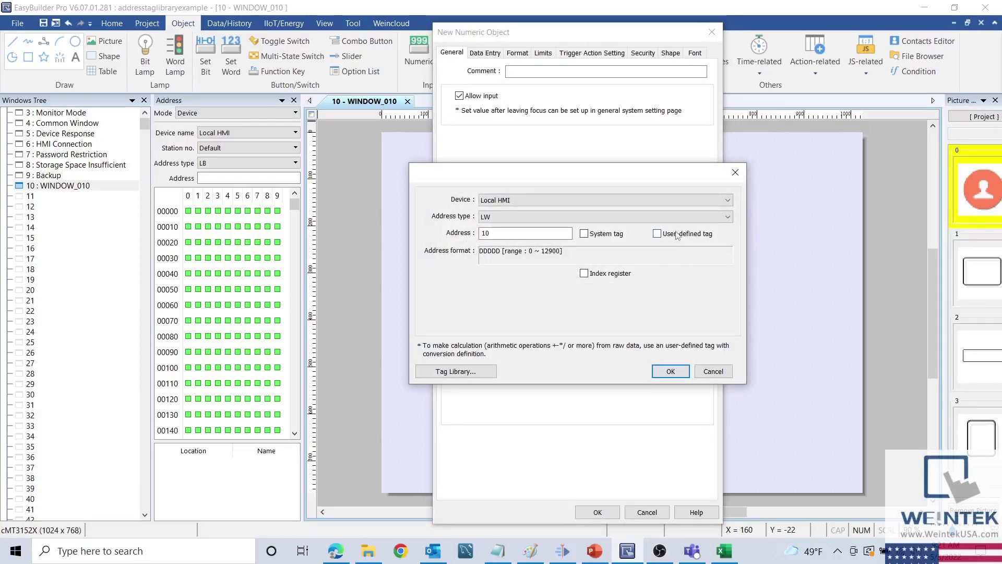
{"action": "left_click", "coordinate": [585, 235]}
{"action": "left_click", "coordinate": [576, 218]}
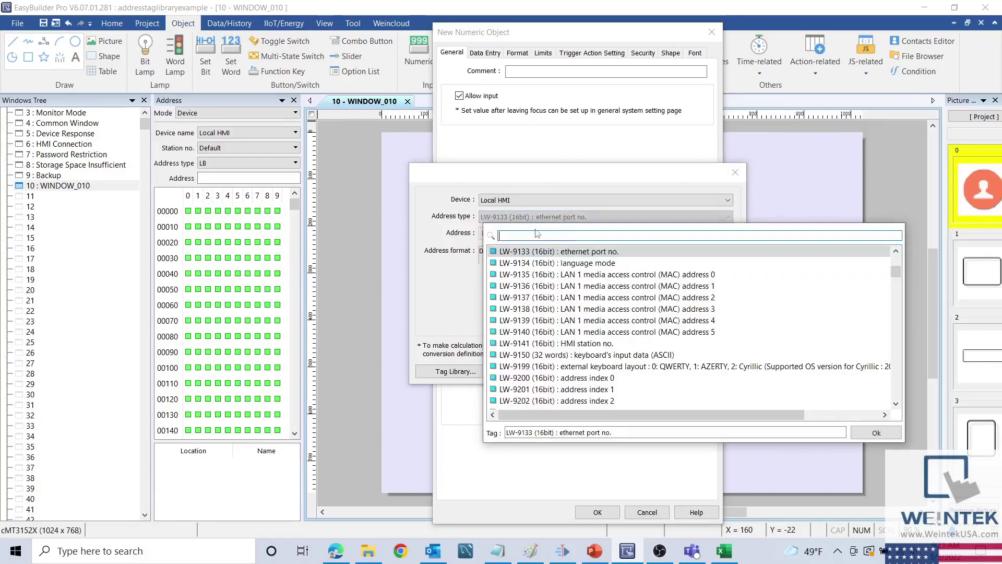
{"action": "type", "text": "secon"}
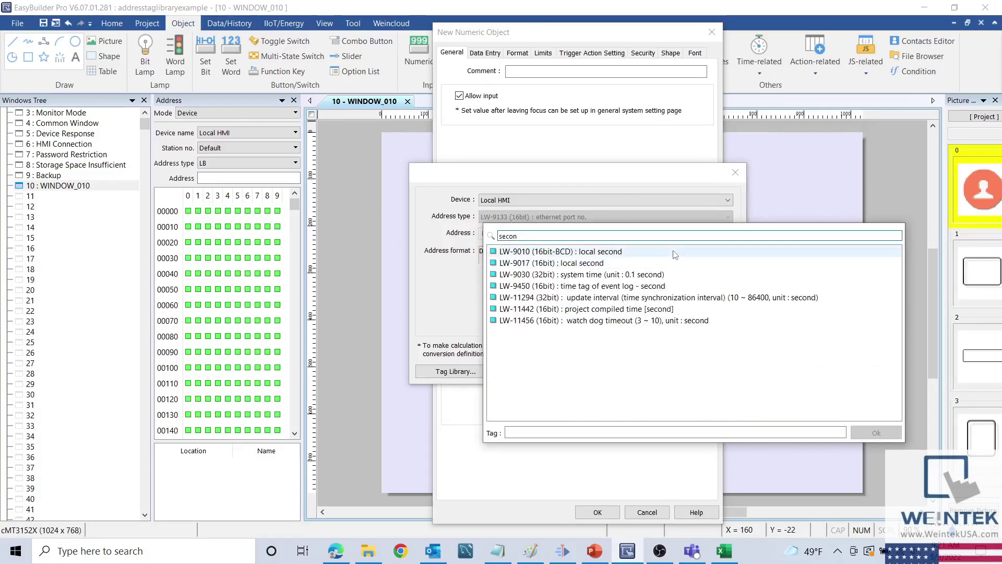
{"action": "left_click", "coordinate": [577, 263]}
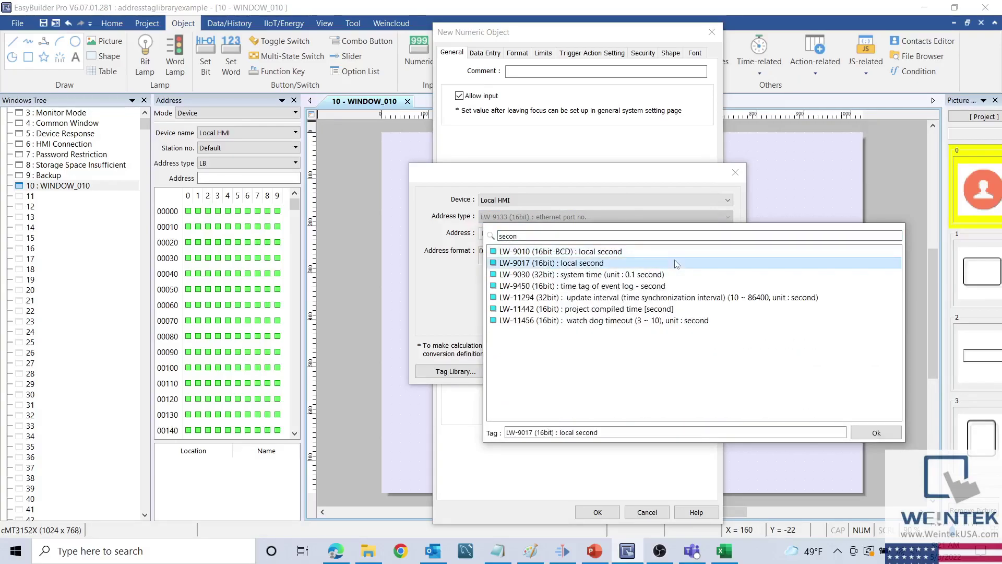
{"action": "left_click", "coordinate": [877, 433]}
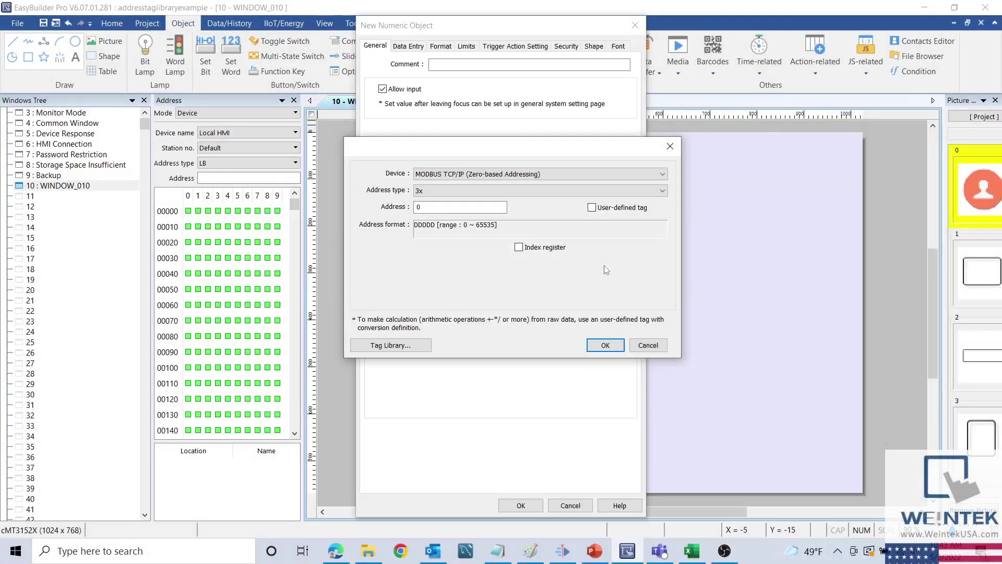
Assign the user-defined tag Temperature on the MODBUS TCP/IP (Zero-based Addressing) device as the new Numeric object's read/write address
{"action": "left_click", "coordinate": [592, 207]}
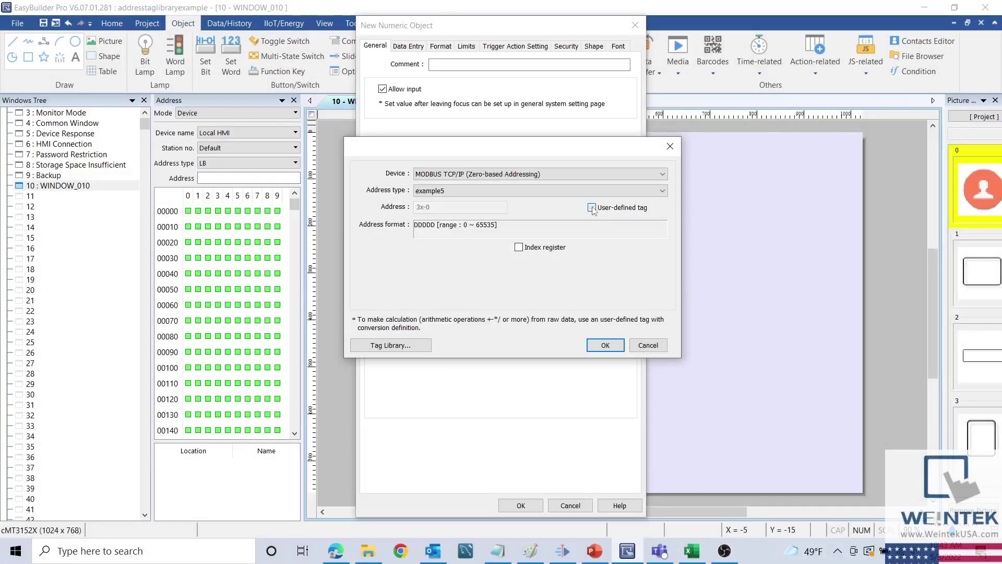
{"action": "left_click", "coordinate": [565, 191]}
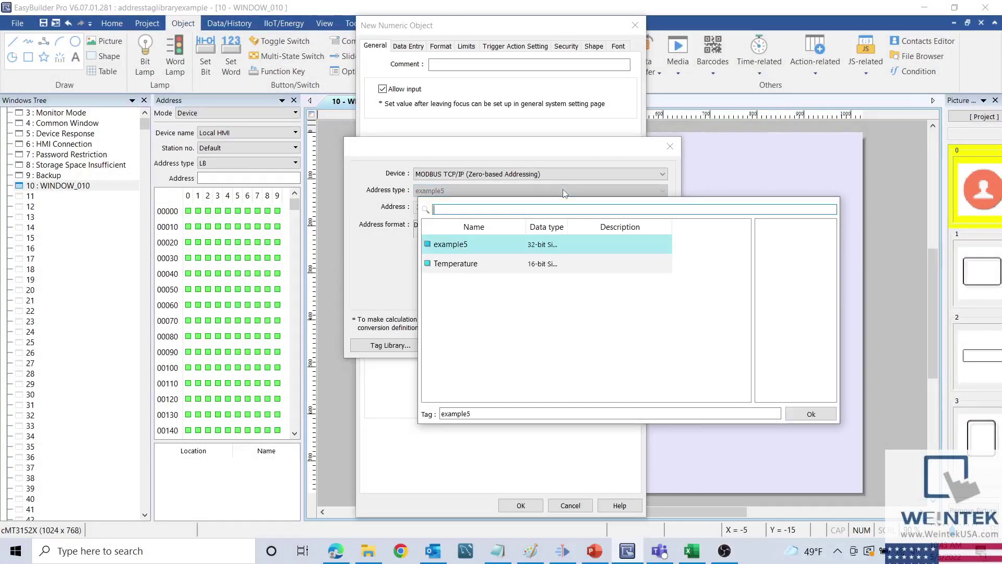
{"action": "left_click", "coordinate": [518, 264]}
{"action": "left_click", "coordinate": [824, 415]}
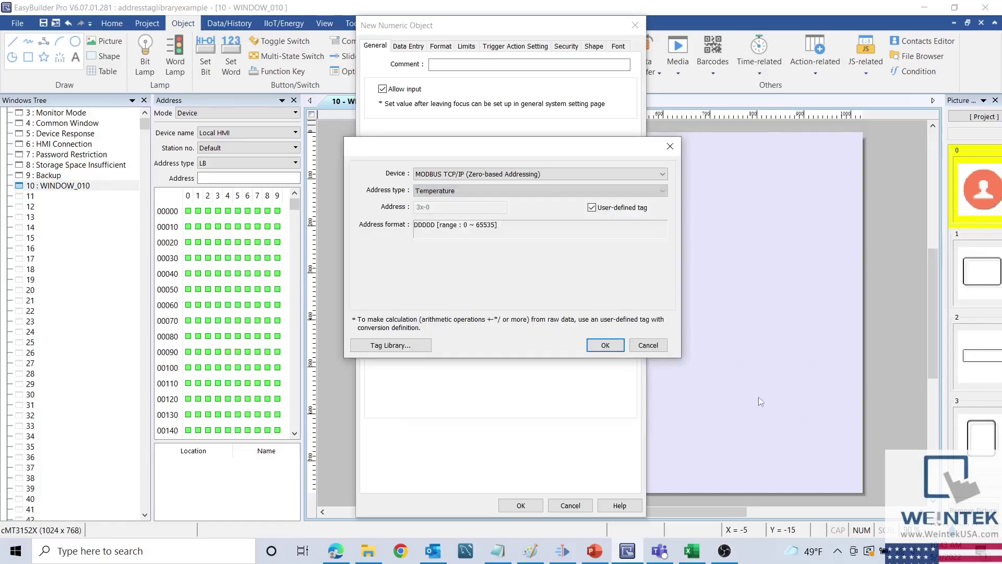
{"action": "left_click", "coordinate": [604, 347]}
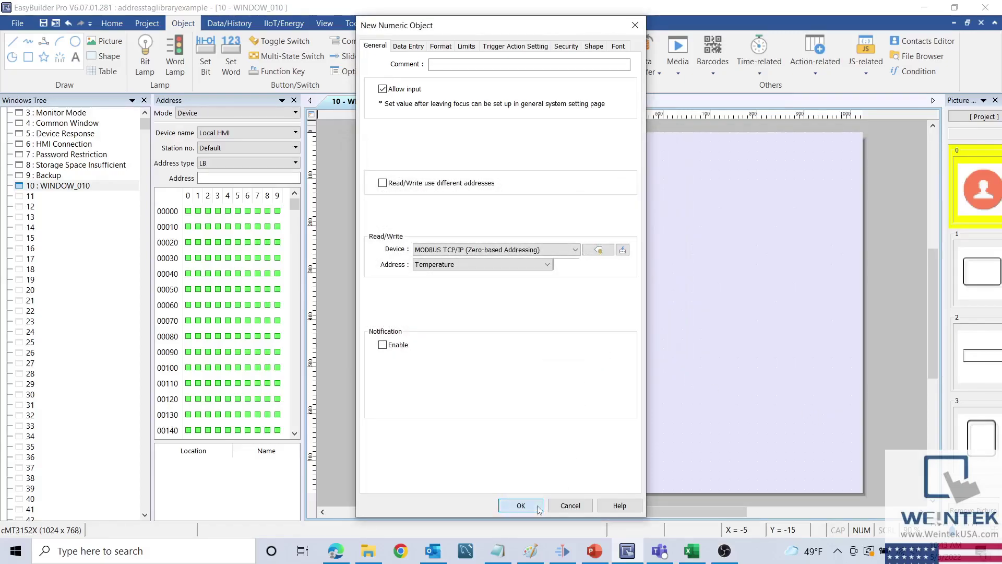